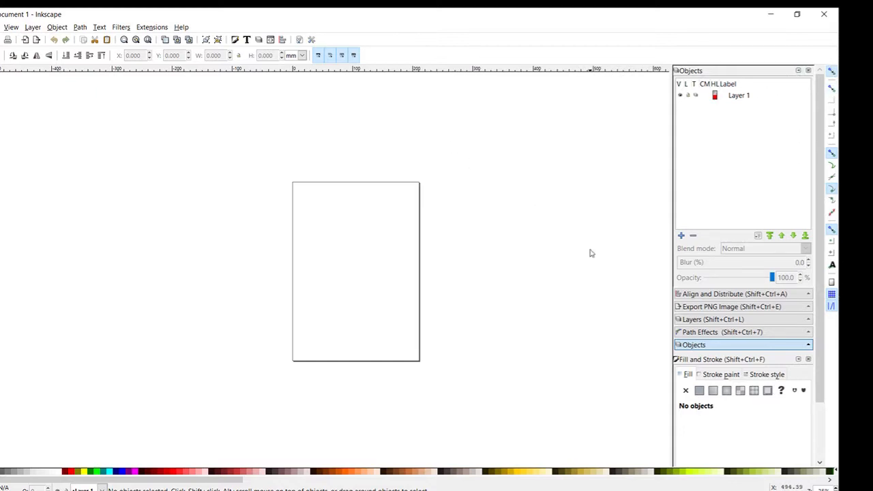
Step: Draw a yellow square, place it near the middle of the page and scale it to about 77 mm
drag(591, 253, 562, 237)
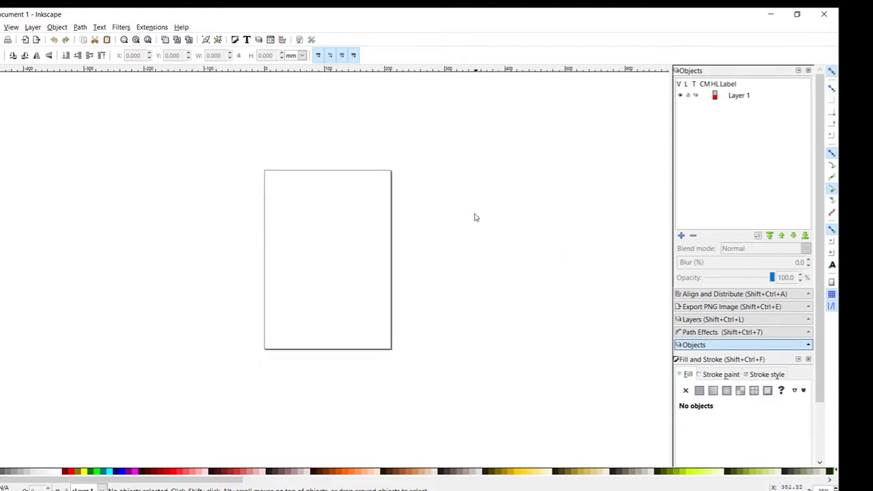
click(833, 73)
click(20, 142)
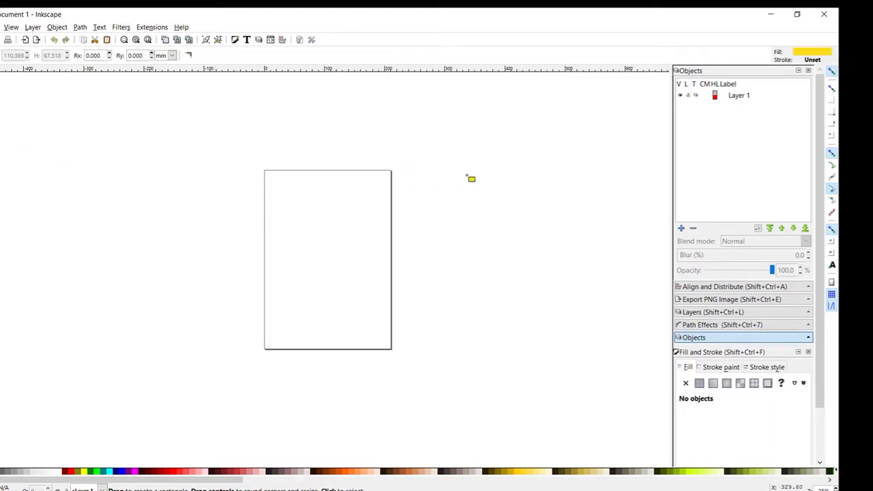
drag(280, 129, 344, 194)
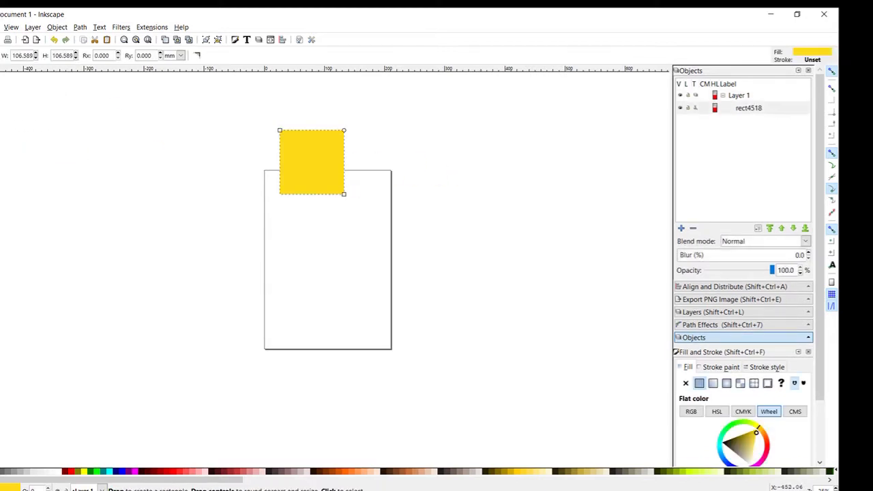
drag(316, 156, 322, 264)
drag(357, 293, 333, 258)
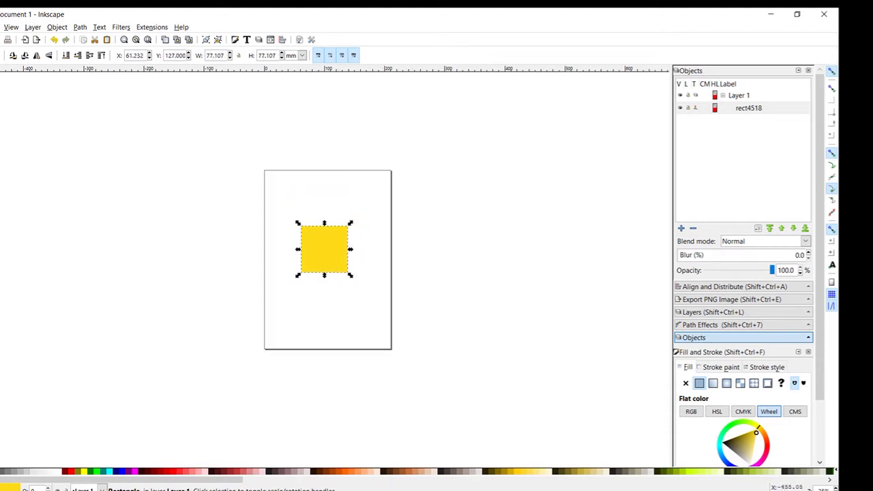
Step: Draw a second square about 76 mm wide diagonally up and right of the first, and turn snapping off
key(r)
drag(350, 179, 396, 225)
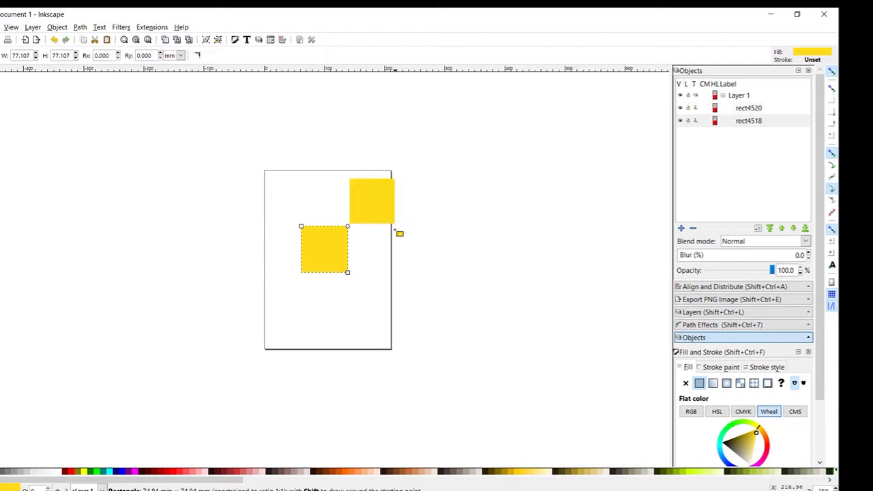
click(831, 74)
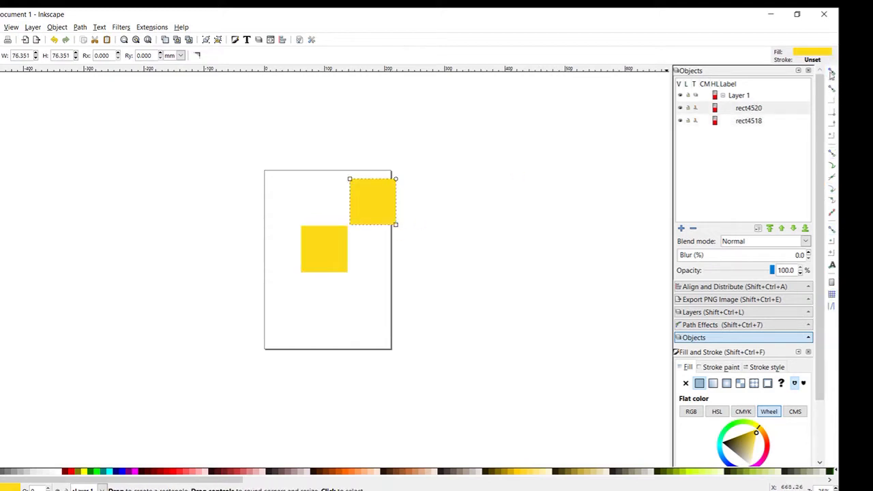
Step: Fill the second square with near-black and deselect it
key(s)
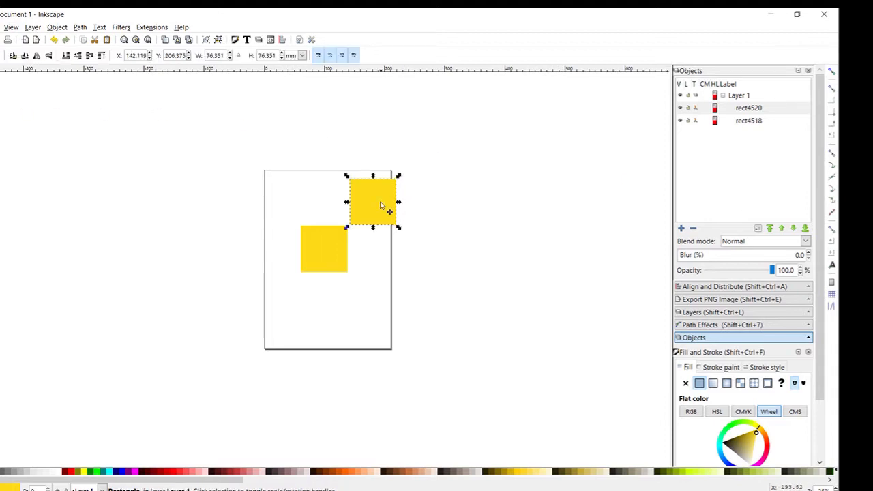
click(380, 204)
click(2, 471)
click(441, 194)
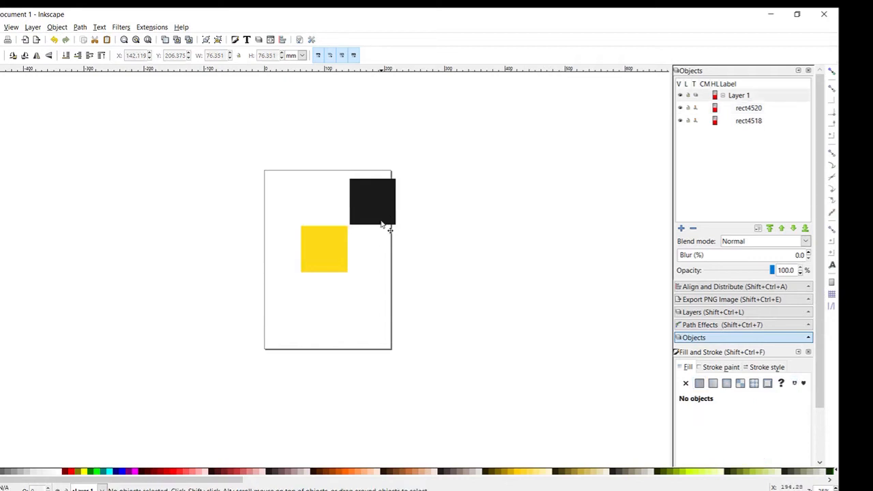
Step: Move the black square by eye so its lower-left corner meets the yellow square's upper-right corner
scroll(376, 223, up, 3)
mouse_move(374, 196)
mouse_down()
mouse_move(361, 203)
mouse_move(385, 188)
mouse_move(366, 198)
mouse_up()
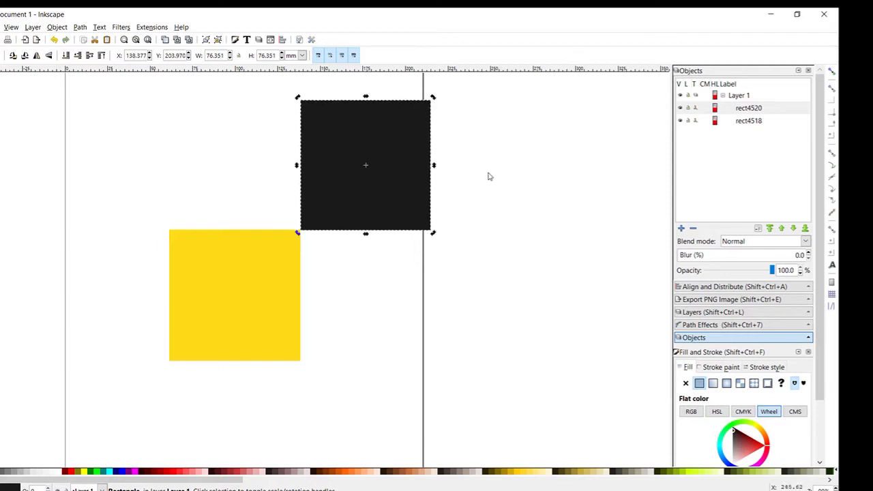
click(493, 176)
scroll(451, 220, up, 3)
scroll(380, 245, down, 2)
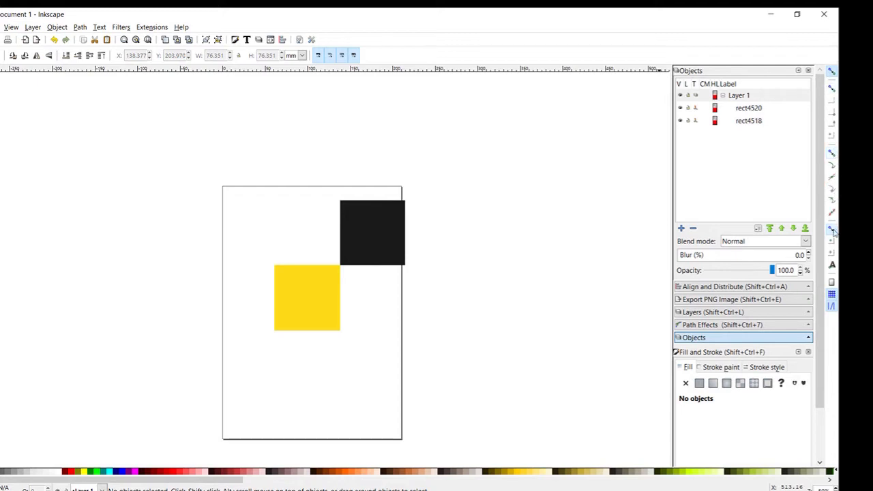
Step: Enable bounding box corner snapping and snap the black square's lower-left corner to the yellow square's upper-right corner
click(833, 90)
click(382, 230)
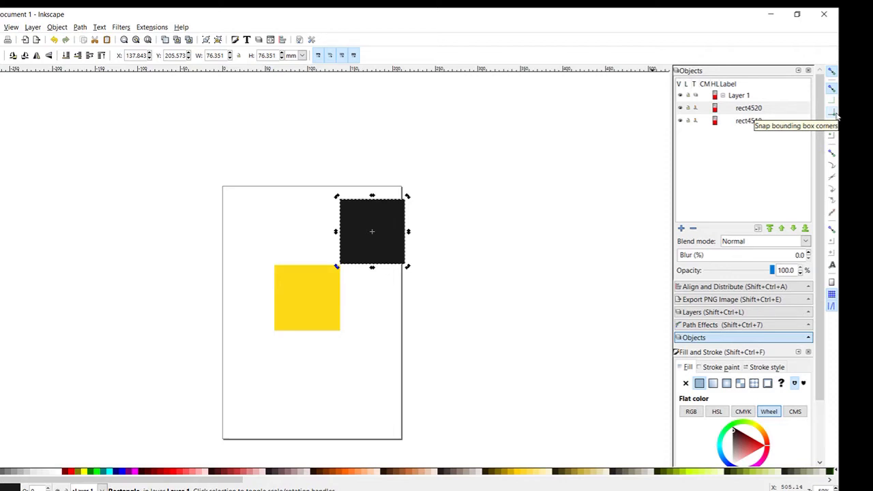
click(833, 112)
mouse_move(388, 211)
mouse_down()
mouse_move(401, 203)
mouse_move(387, 220)
mouse_up()
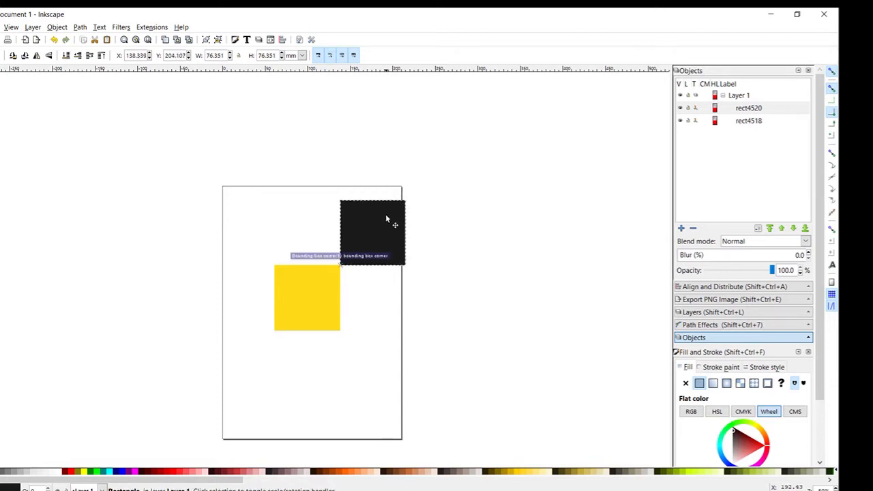
drag(387, 219, 391, 217)
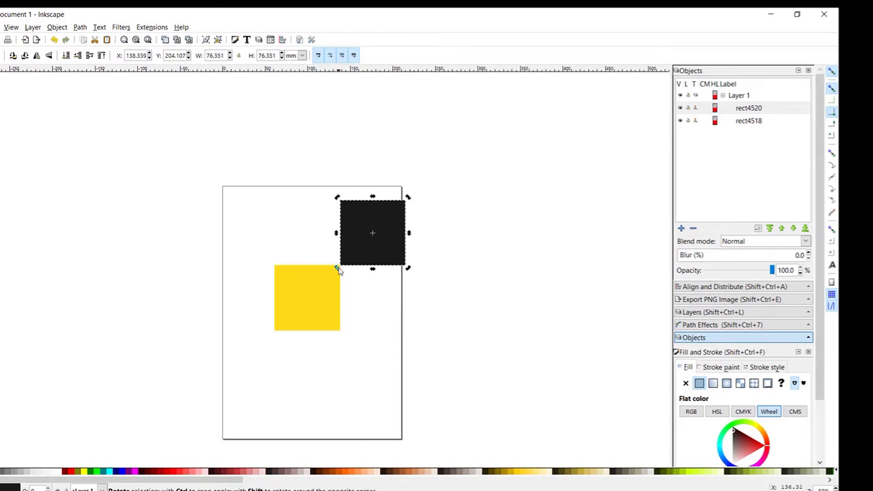
Step: Examine up close the corner where the black and yellow squares meet
scroll(342, 260, up, 6)
scroll(328, 248, up, 3)
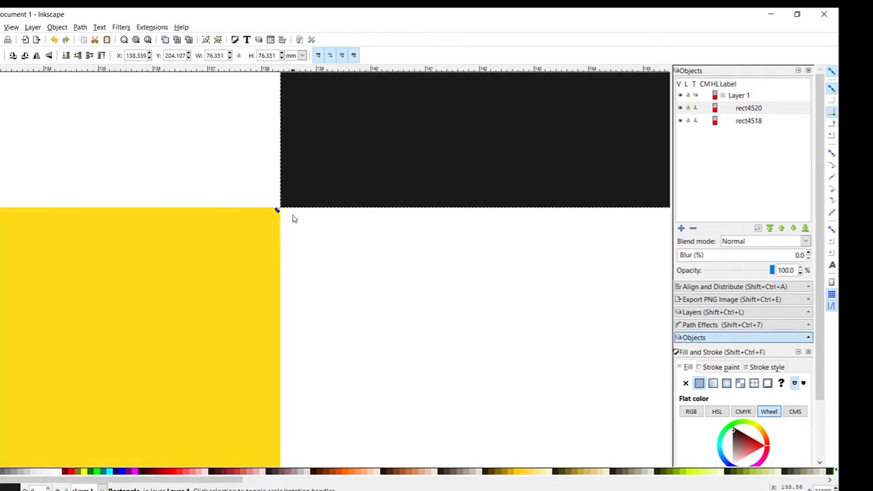
scroll(327, 260, down, 2)
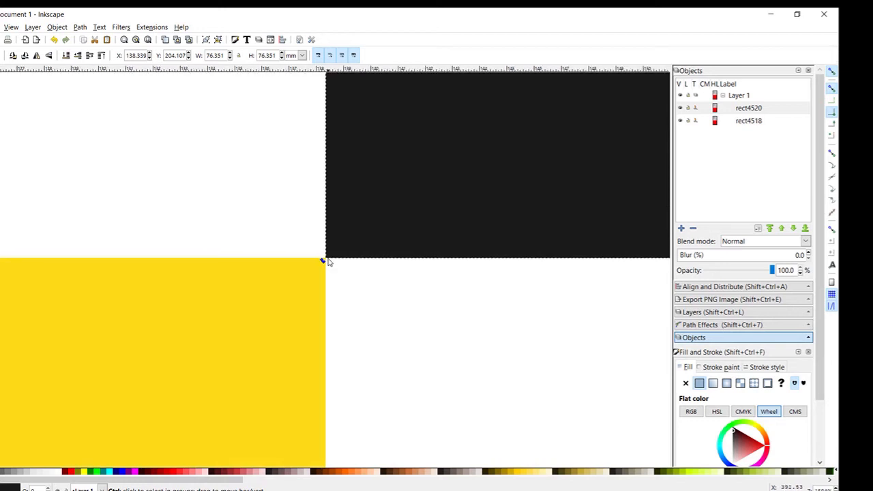
mouse_move(242, 136)
mouse_down()
mouse_move(352, 282)
mouse_move(441, 358)
mouse_up()
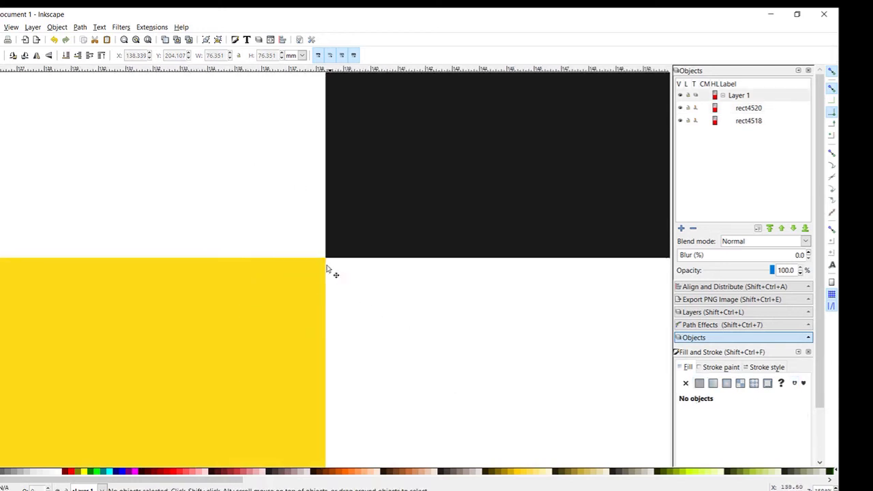
scroll(325, 263, up, 3)
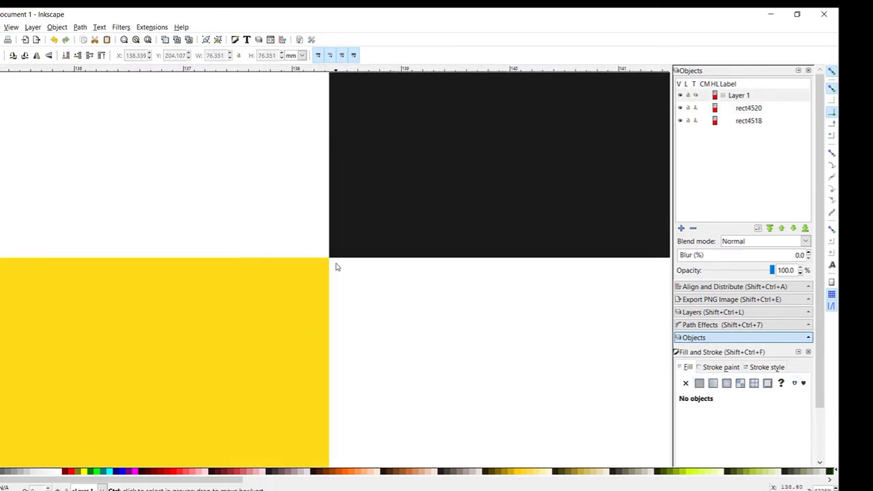
scroll(334, 252, down, 15)
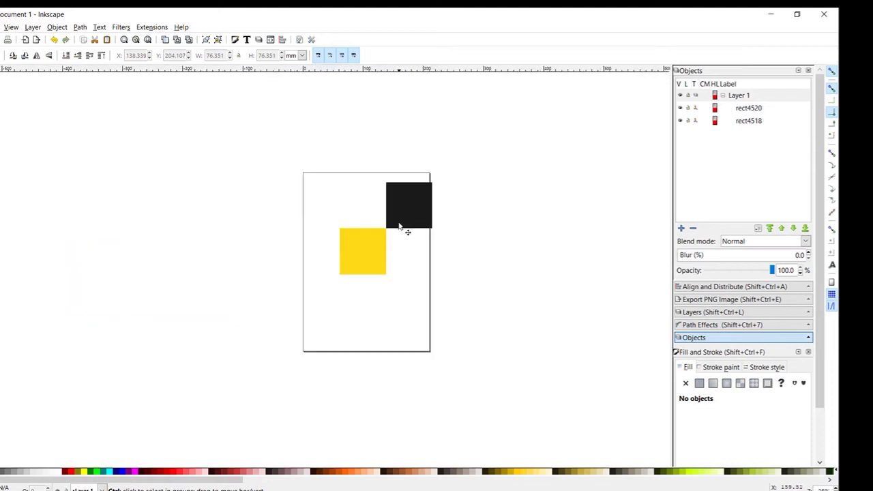
Step: Shift the black square slightly off the yellow square's corner, and snap it back corner to corner
scroll(406, 225, up, 4)
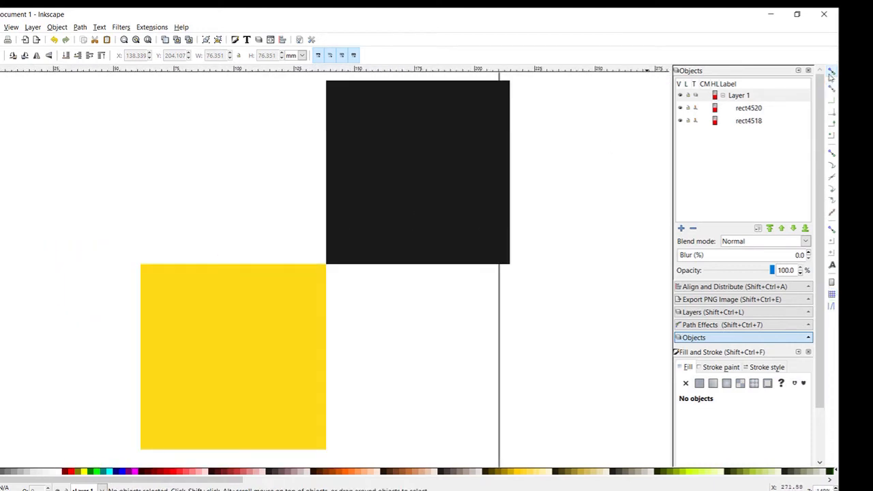
mouse_move(477, 145)
mouse_down()
mouse_move(499, 163)
mouse_move(481, 160)
mouse_move(480, 150)
mouse_up()
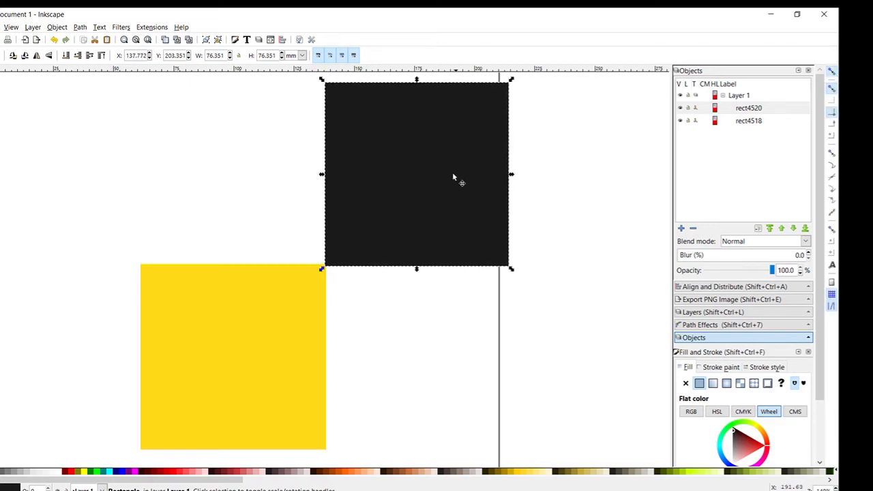
mouse_move(453, 177)
mouse_down()
mouse_move(476, 160)
mouse_move(457, 176)
mouse_up()
key(Escape)
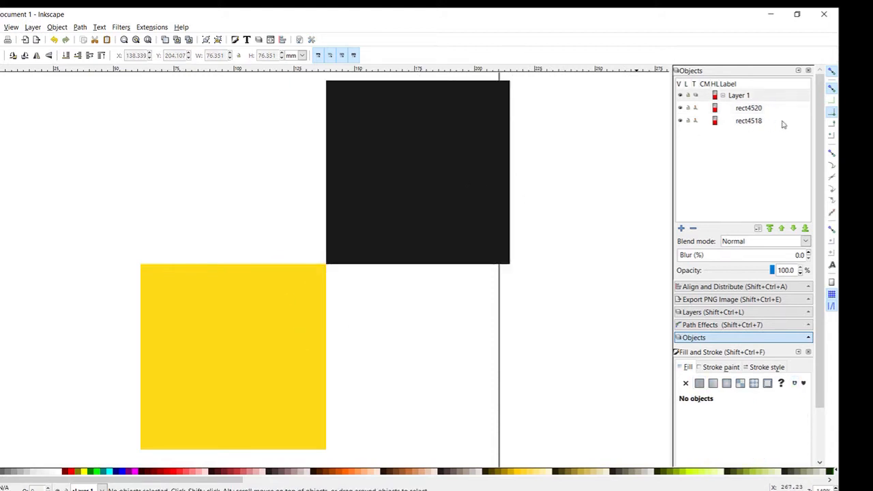
Step: Enable snapping to bounding box edge midpoints and snap the black square's left midpoint to the yellow square's right midpoint
click(833, 124)
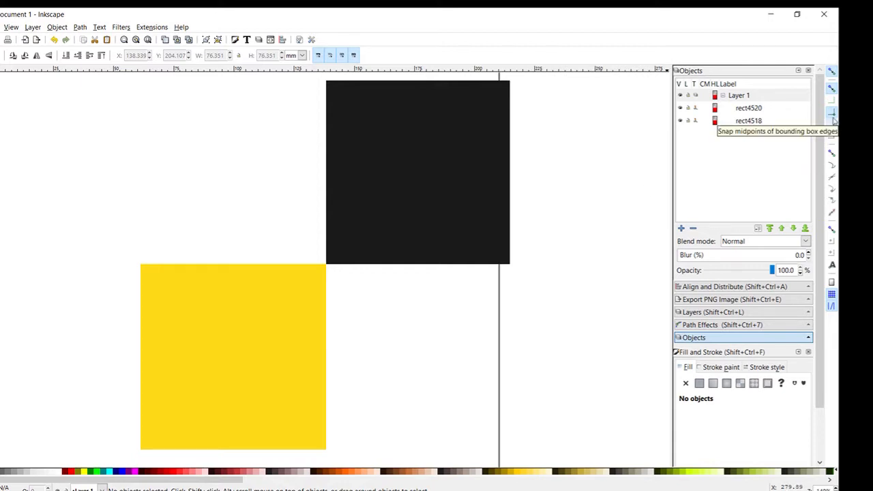
drag(452, 197, 448, 383)
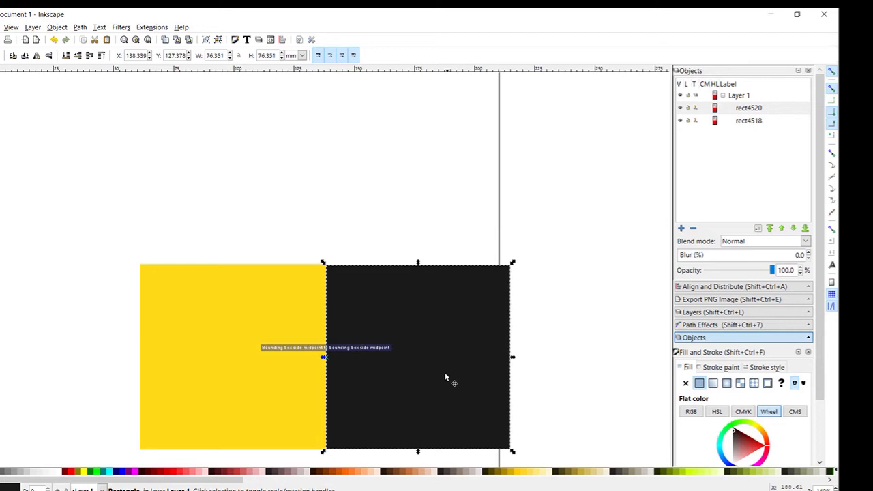
click(556, 256)
click(256, 322)
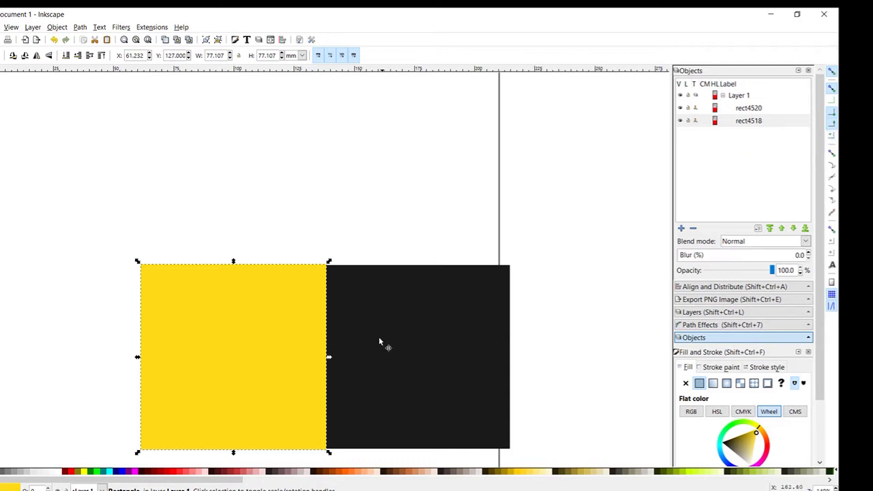
Step: Move the black square up and away from the yellow square, and scale the yellow square to about 133 mm
drag(379, 338, 456, 209)
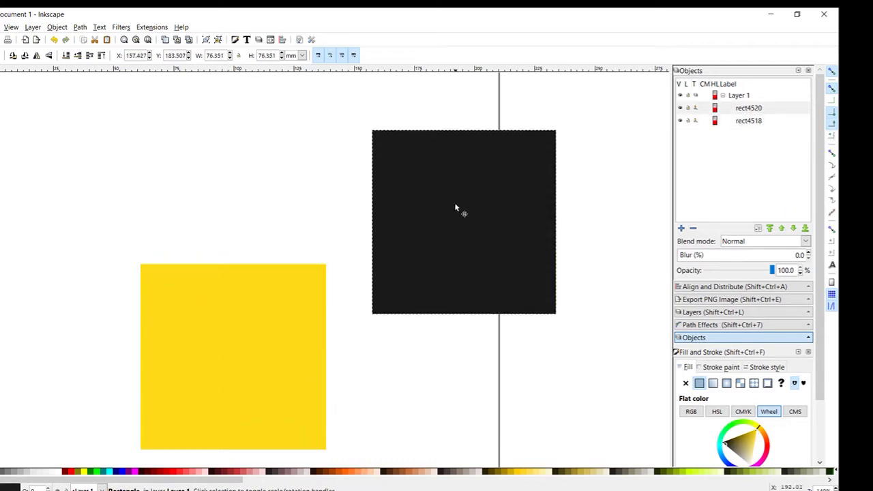
scroll(255, 351, down, 3)
click(258, 356)
drag(286, 390, 331, 433)
scroll(353, 322, up, 3)
scroll(317, 368, down, 3)
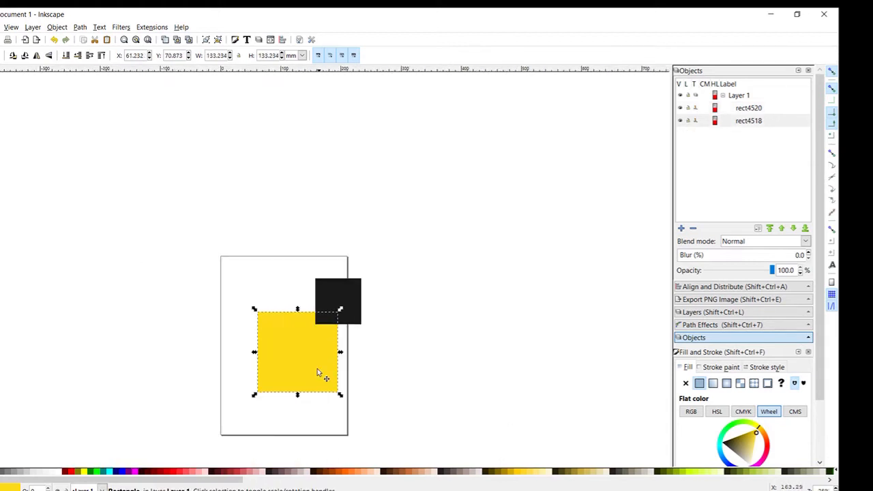
scroll(316, 371, down, 1)
scroll(308, 325, up, 1)
Step: Enable bounding box center snapping and snap the black square's center to the yellow square's center
click(369, 235)
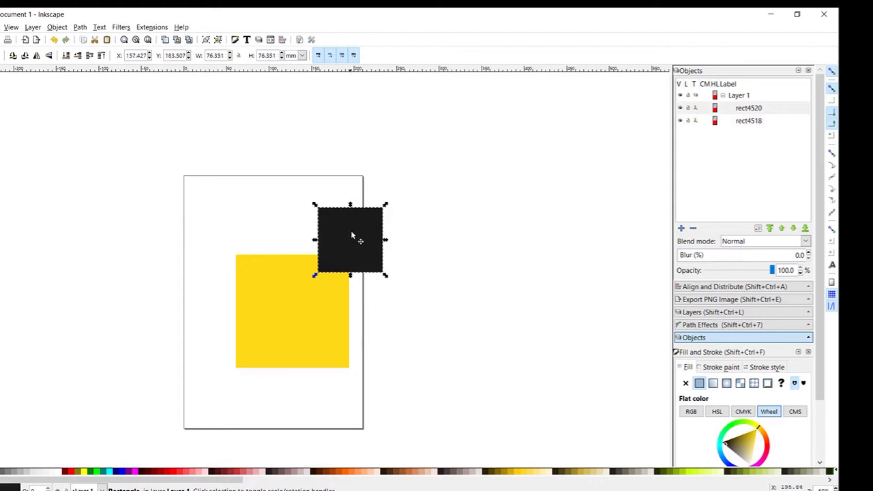
drag(351, 230, 298, 320)
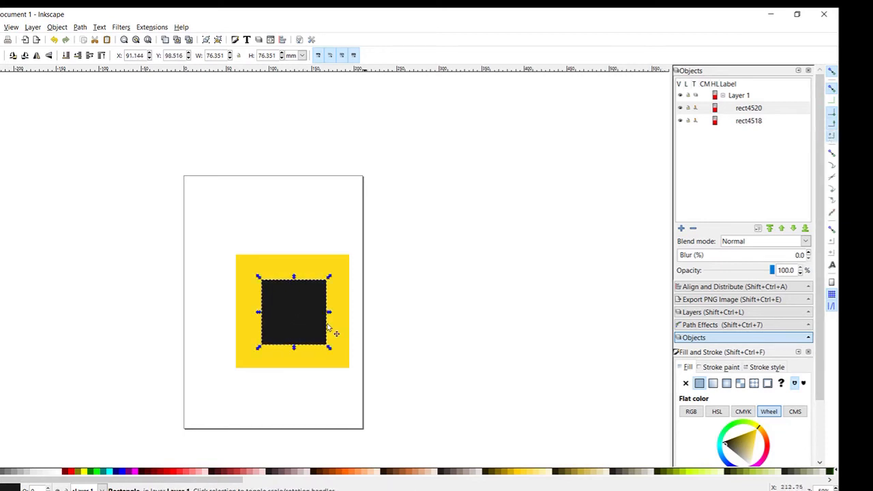
mouse_move(301, 315)
mouse_down()
mouse_move(302, 326)
mouse_move(294, 326)
mouse_up()
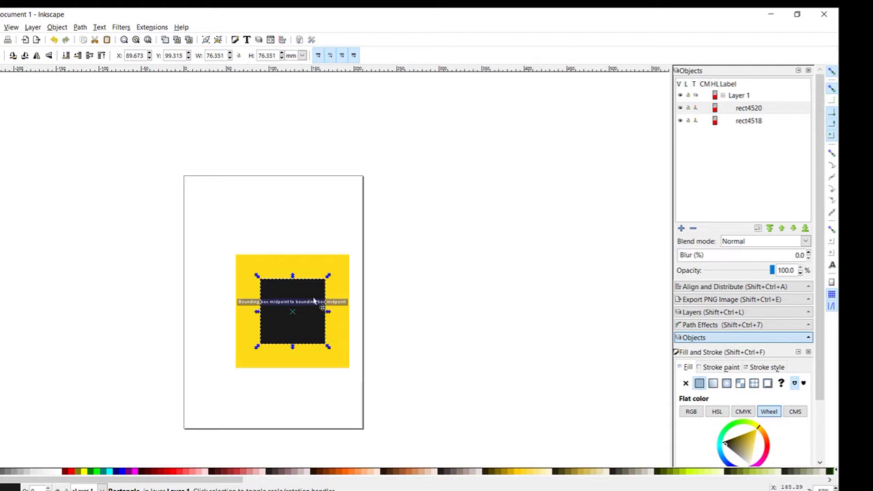
scroll(293, 326, up, 4)
scroll(426, 335, down, 3)
scroll(501, 296, right, 1)
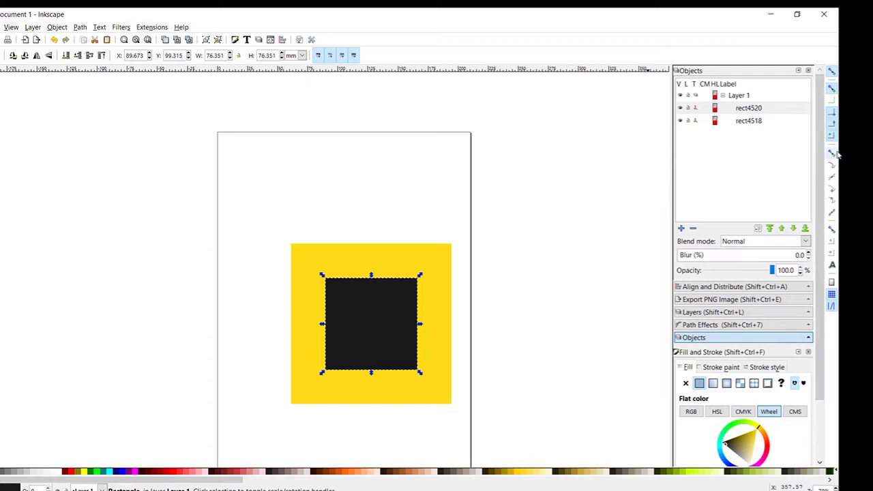
click(444, 284)
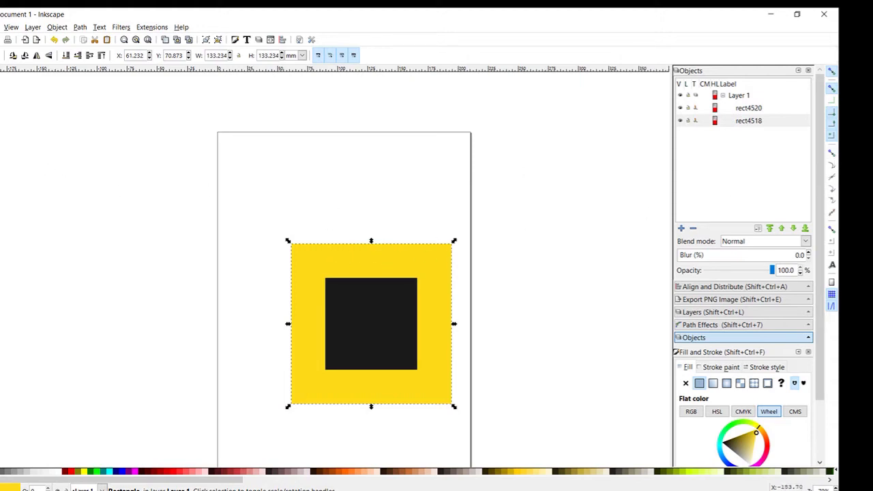
click(359, 315)
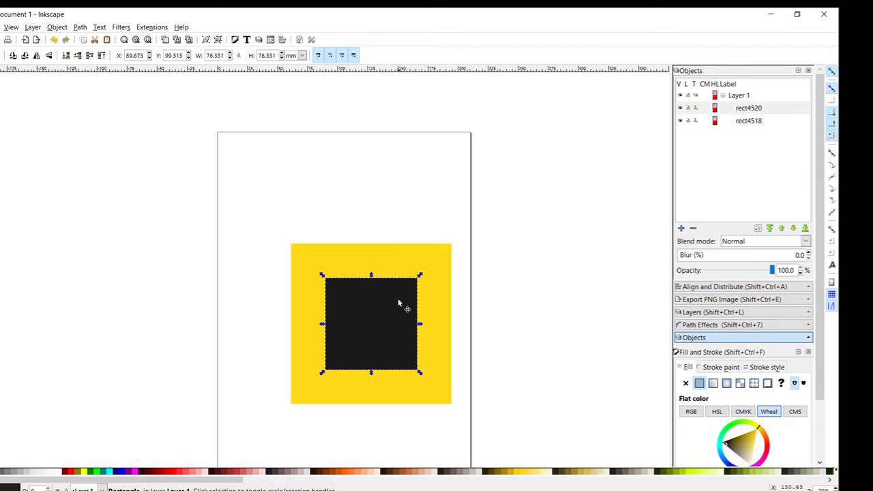
click(359, 260)
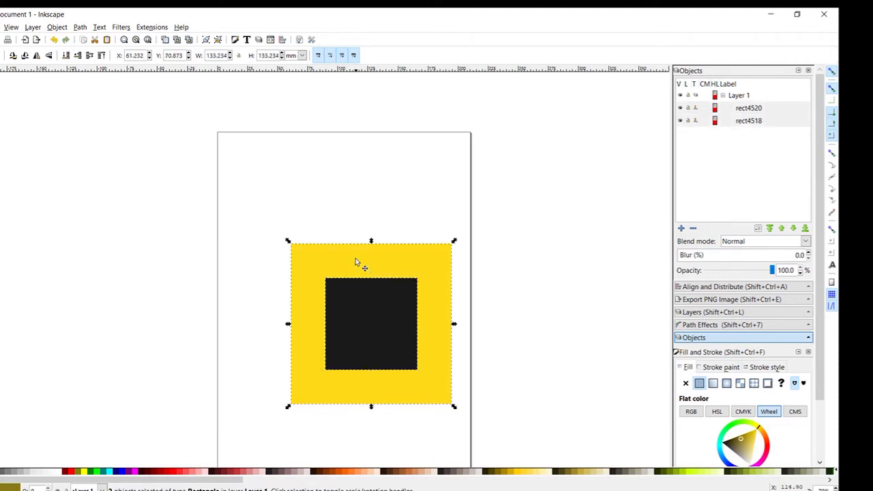
click(479, 238)
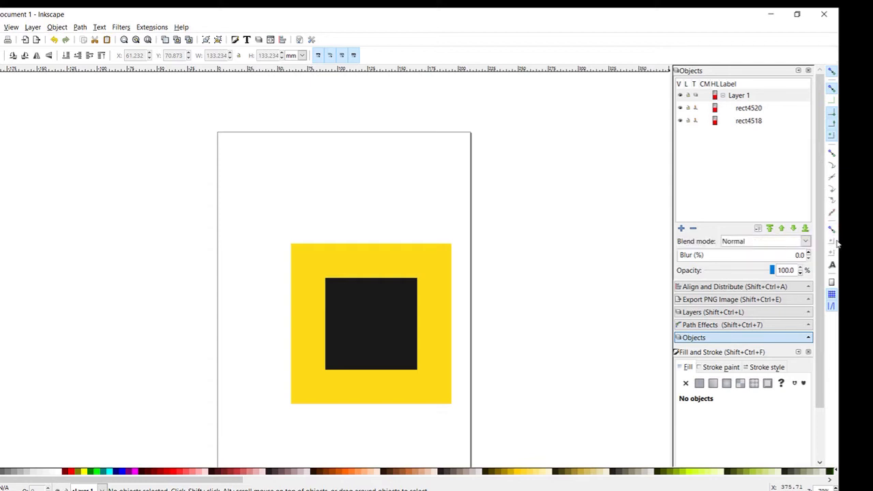
click(345, 315)
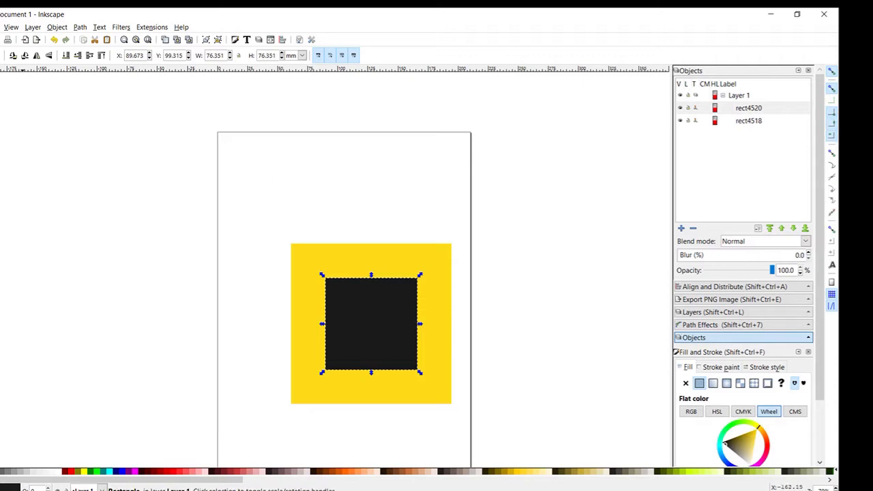
Step: Convert the black square from an object to a path
click(357, 309)
click(86, 28)
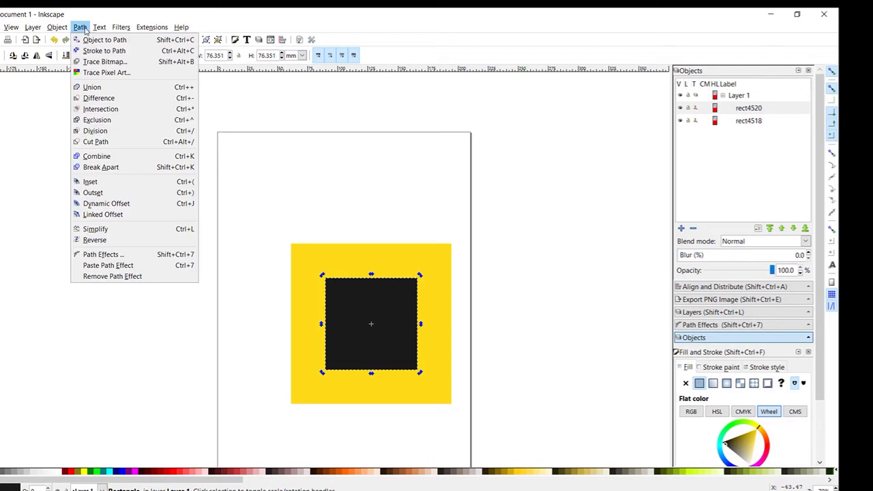
mouse_move(63, 29)
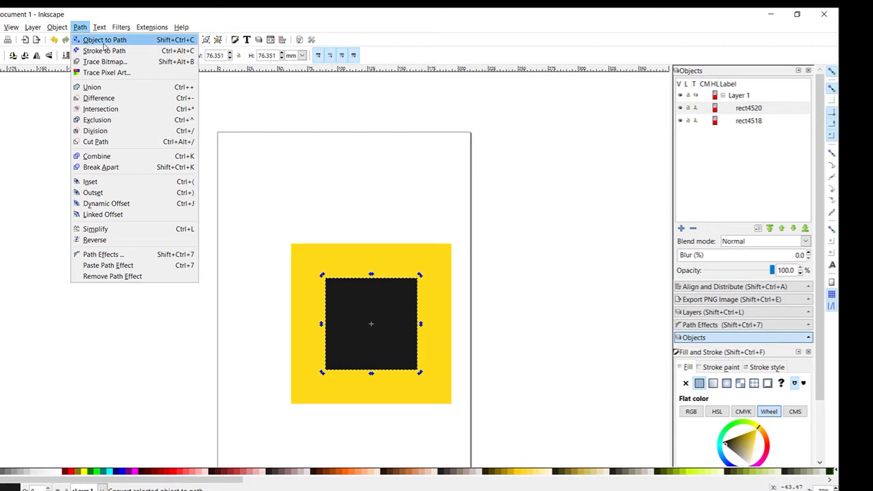
click(110, 42)
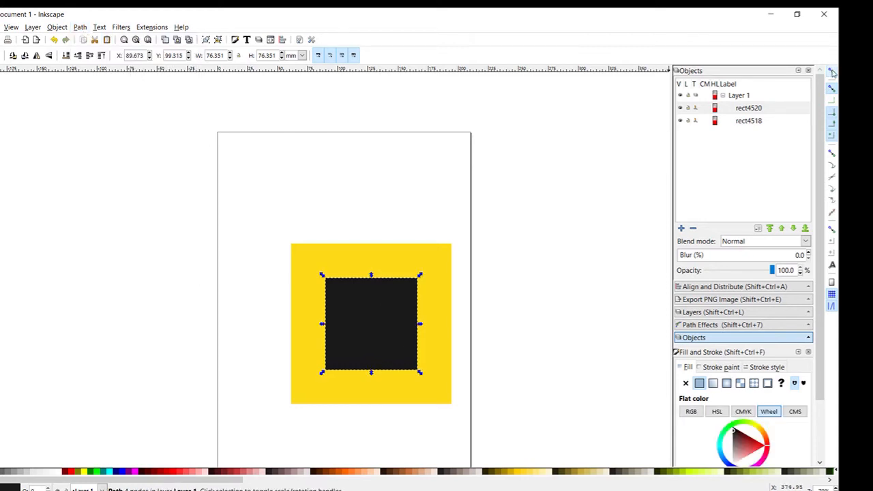
Step: Turn off snapping and move the black square up into the empty page area above the yellow square
drag(369, 325, 328, 179)
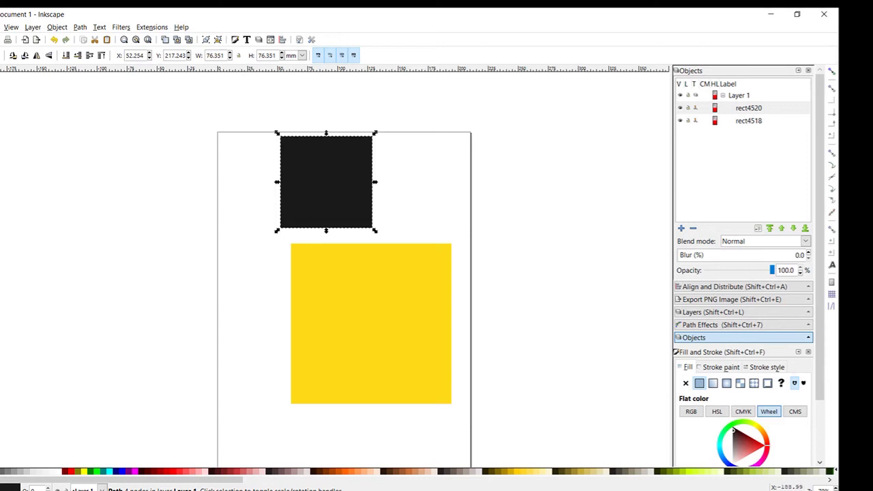
key(n)
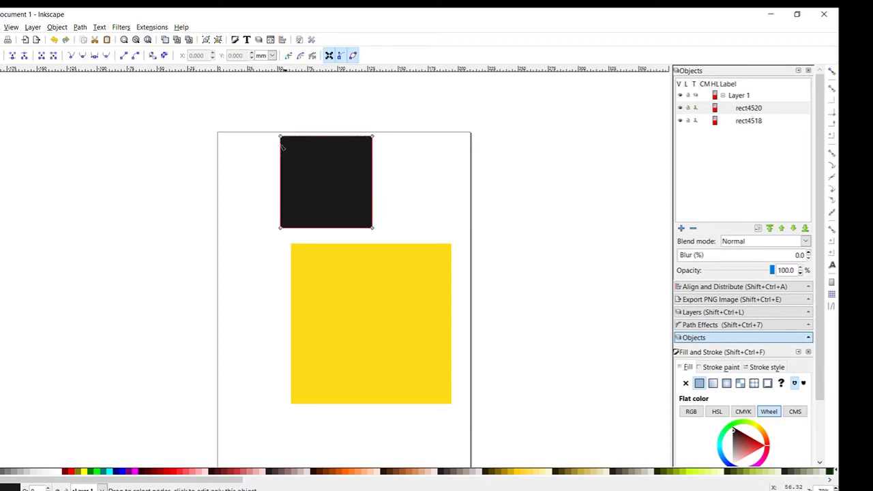
key(s)
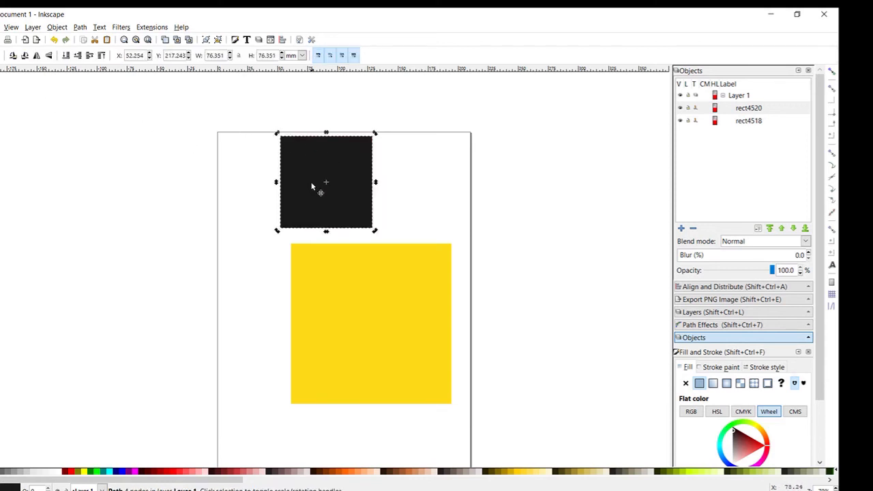
drag(324, 155, 354, 156)
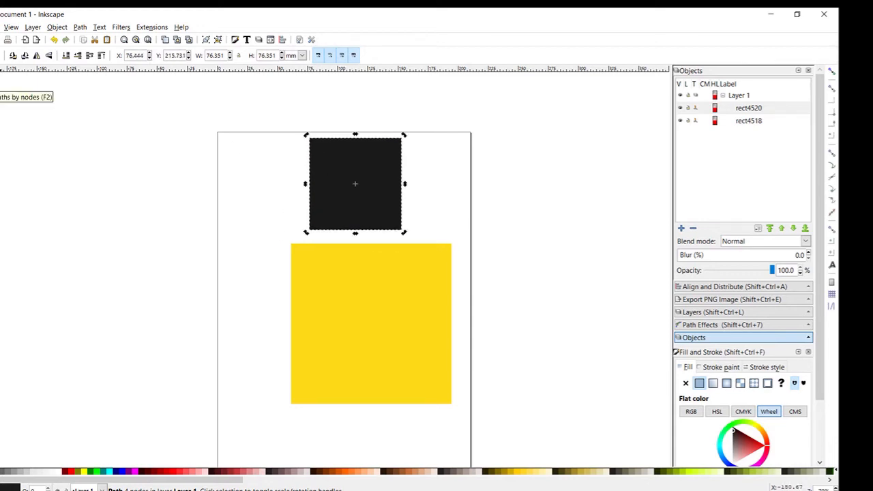
Step: Try moving the black path's lower-right corner node outward with the node tool, and undo the move
key(F2)
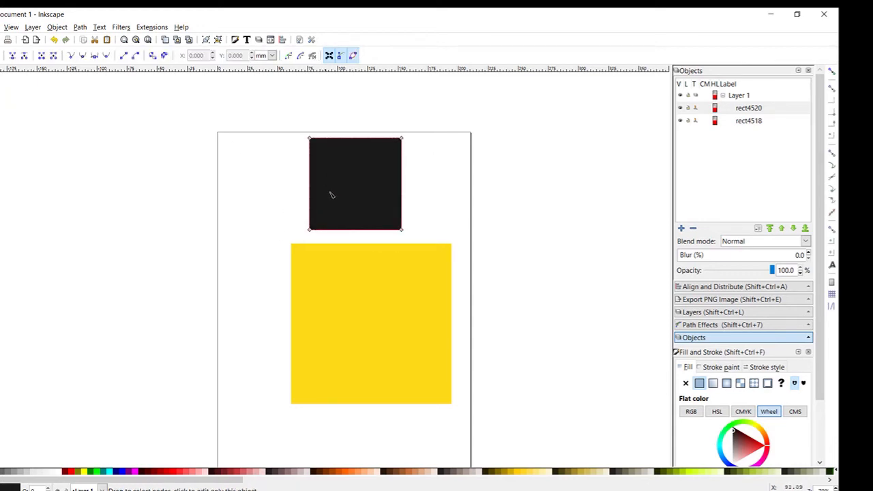
click(402, 230)
drag(401, 231, 421, 231)
key(ctrl+z)
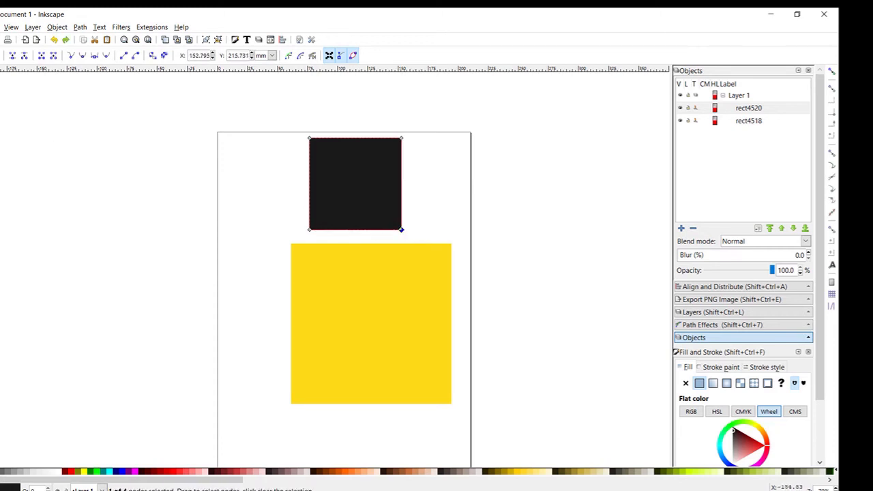
Step: Select the yellow square and shift it slightly to the left
key(s)
click(392, 303)
drag(392, 303, 378, 311)
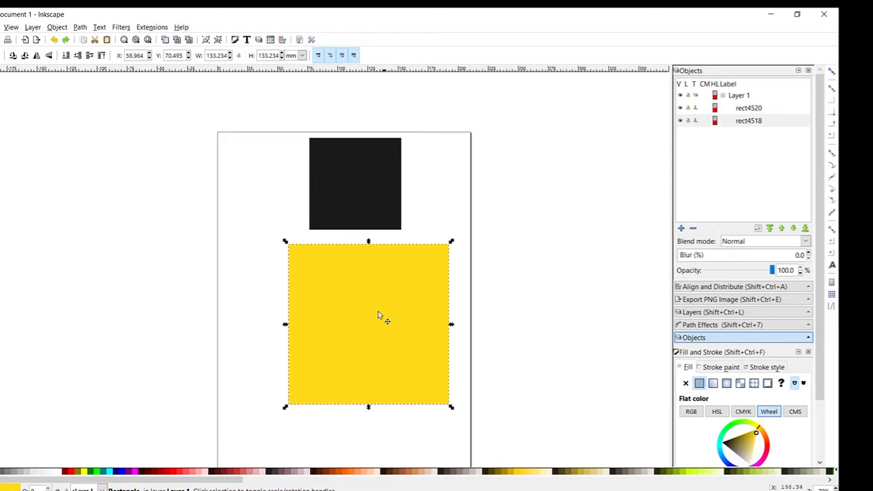
Step: Try rounding the yellow square's corners with its rounding handle, and undo the rounding
key(n)
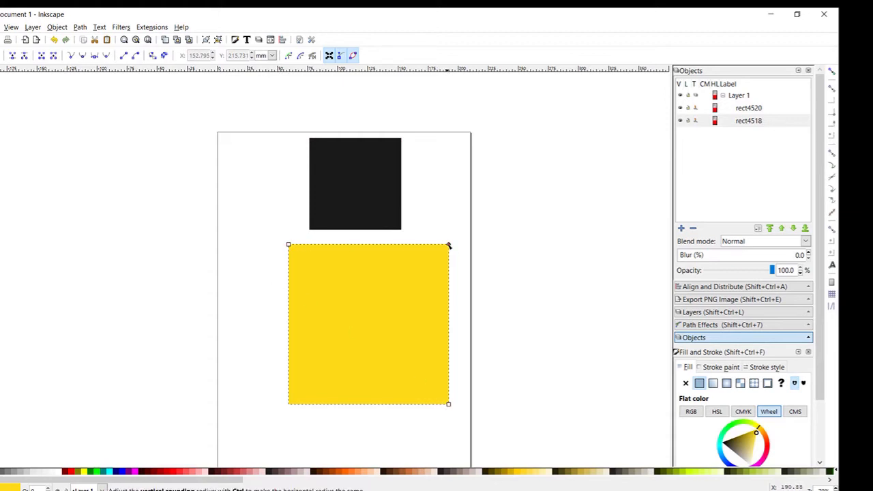
drag(448, 245, 447, 270)
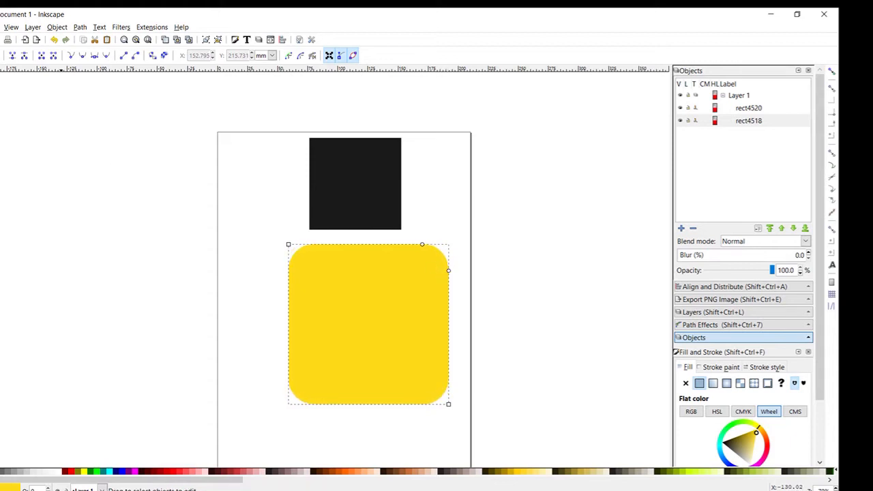
key(s)
key(ctrl+z)
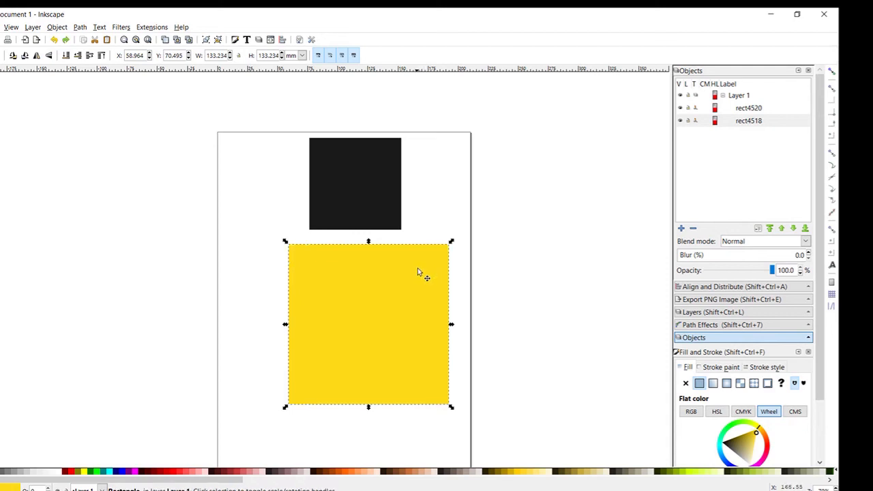
Step: Stretch the yellow square's left side outward with its resize handle to a width of about 152 mm, and deselect it
key(n)
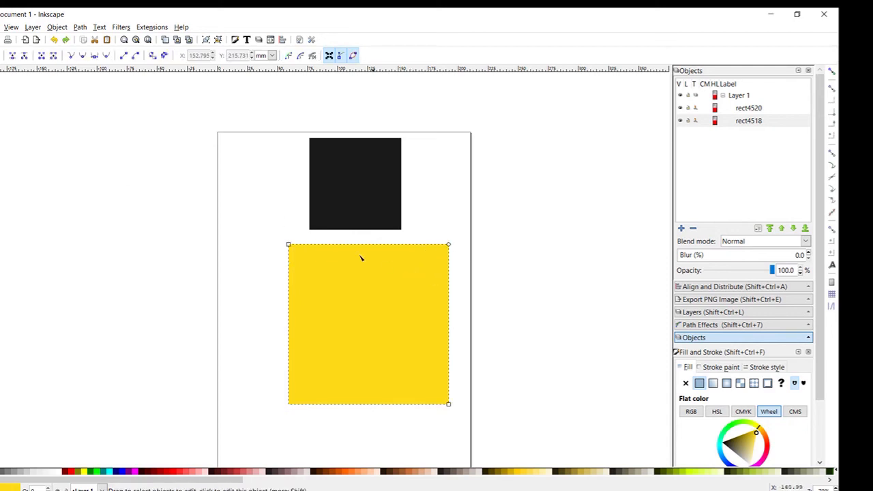
drag(289, 245, 266, 244)
key(F1)
click(117, 146)
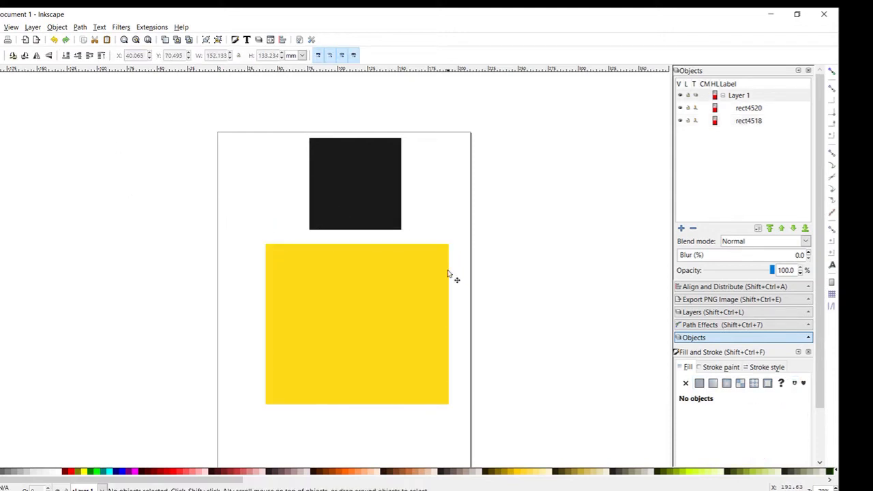
Step: Apply Object to Path to the black square again and keep it selected
click(436, 267)
click(366, 185)
click(80, 27)
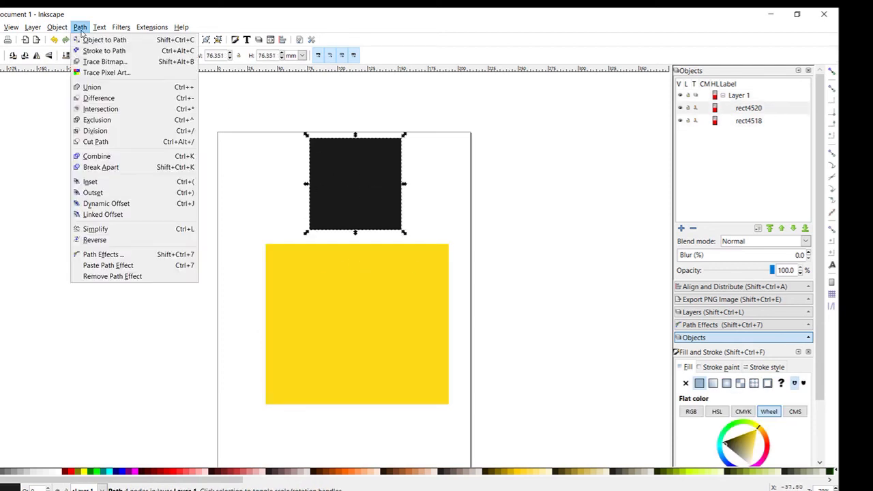
click(89, 43)
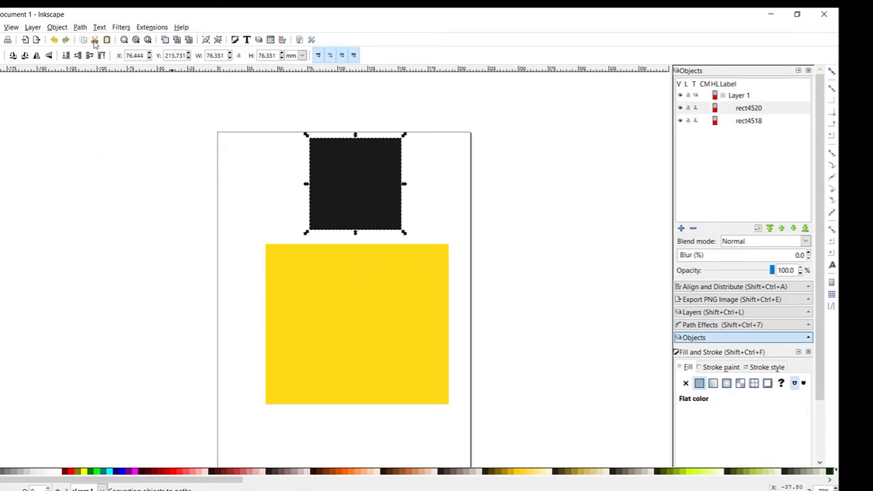
click(328, 275)
click(356, 197)
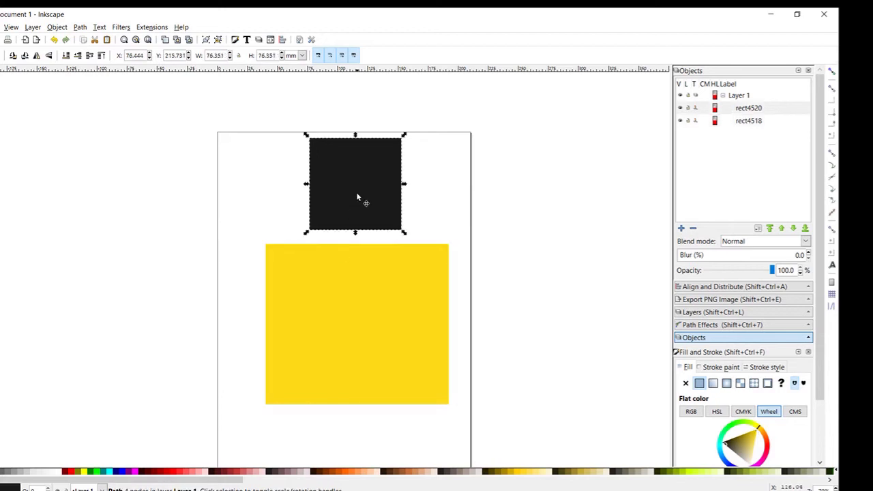
Step: Try moving the black path's upper-right corner node downward, and undo the move
key(n)
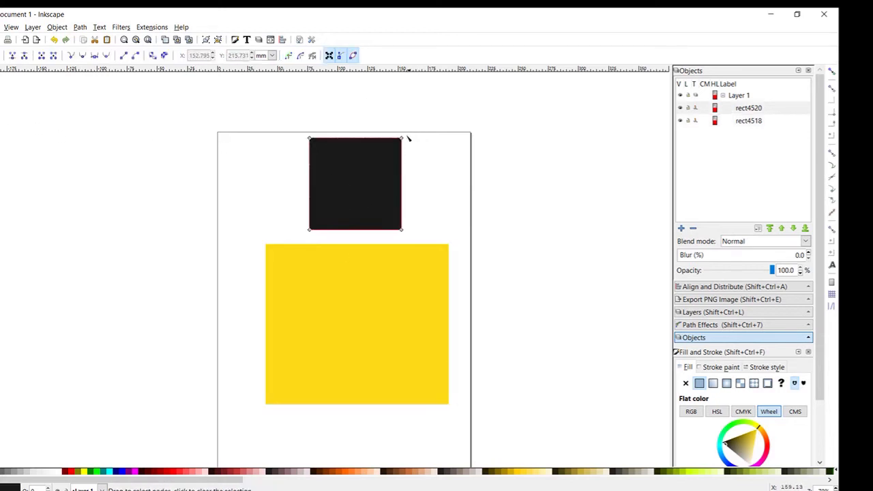
drag(404, 140, 409, 164)
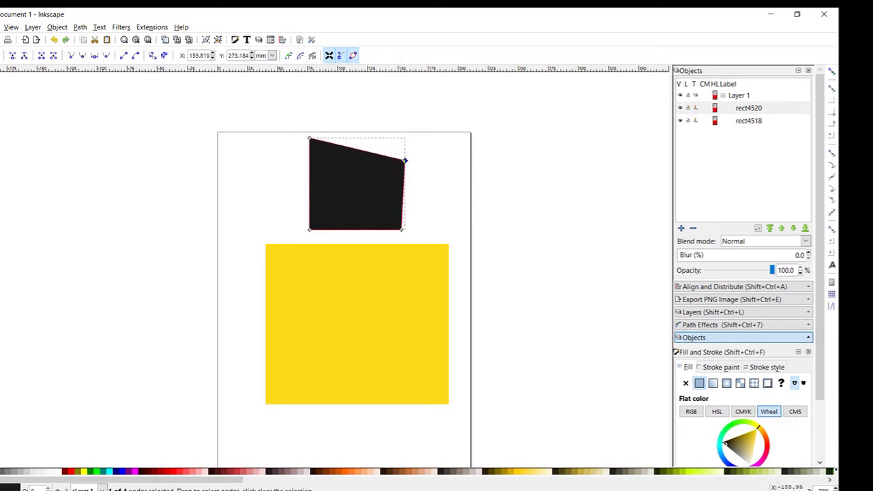
key(s)
key(ctrl+z)
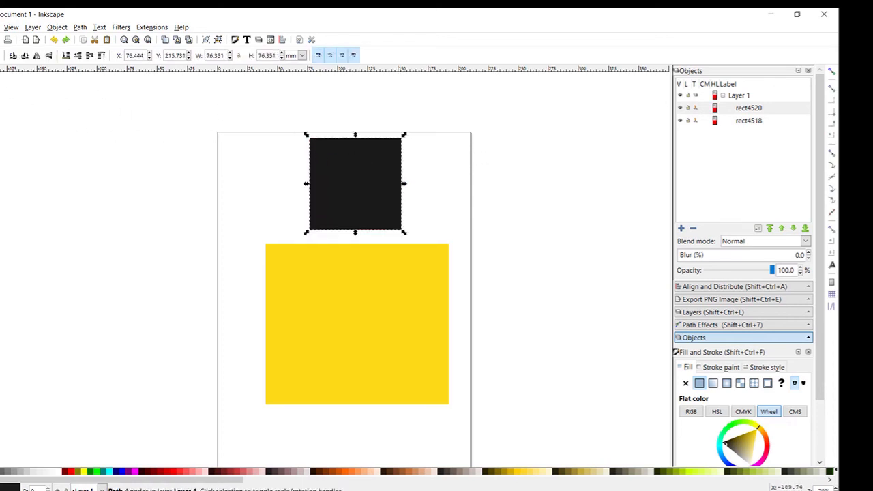
Step: Try converting the black square's stroke to a path and nudging the result, and undo both changes
click(79, 27)
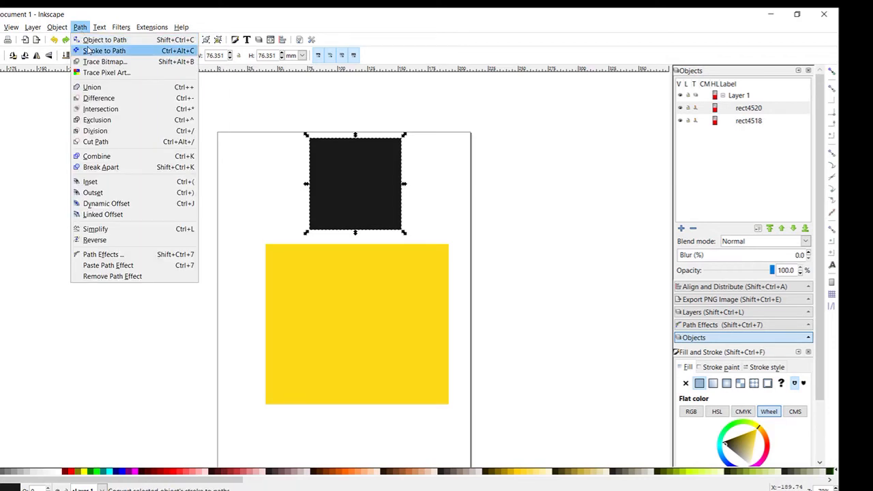
click(89, 50)
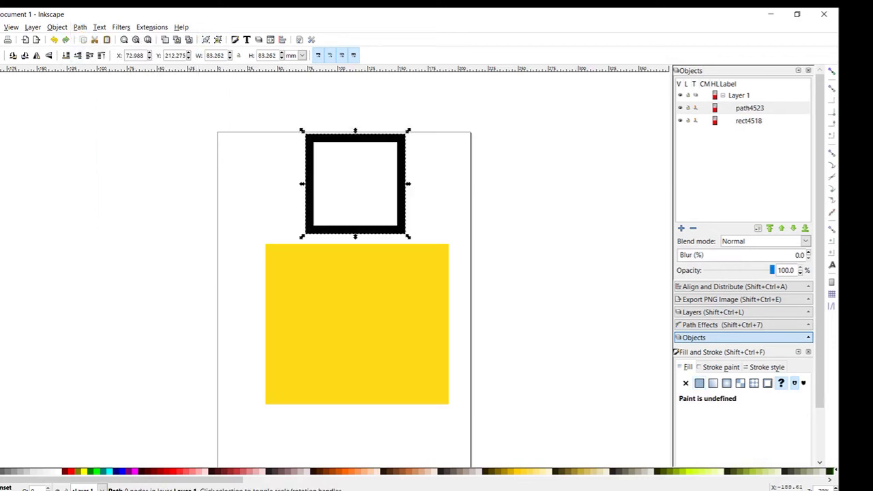
mouse_move(407, 177)
mouse_down()
mouse_move(492, 195)
mouse_move(437, 179)
mouse_move(403, 211)
mouse_move(412, 166)
mouse_move(408, 177)
mouse_up()
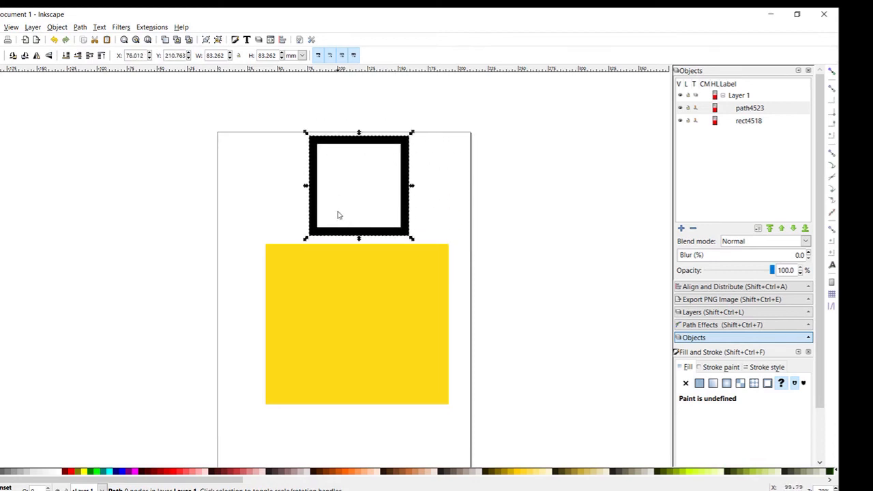
key(ctrl+z)
key(ctrl+z)
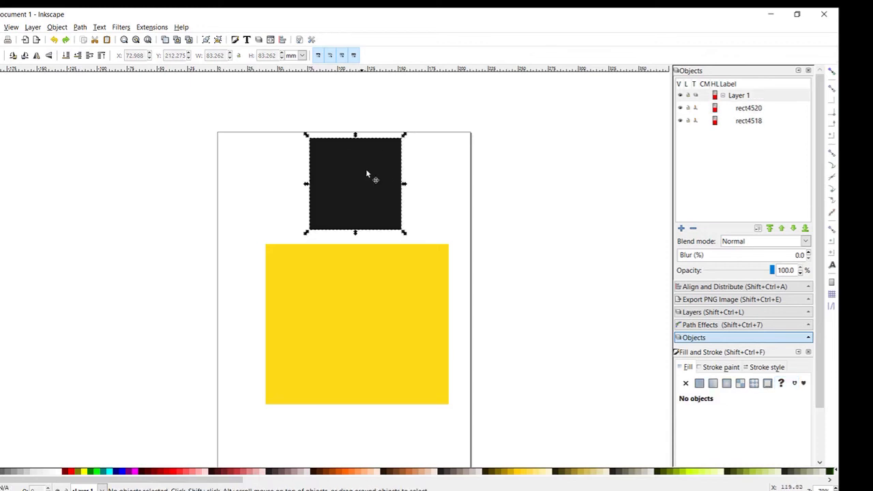
Step: Remove the black square's fill and give it a flat color stroke
click(686, 383)
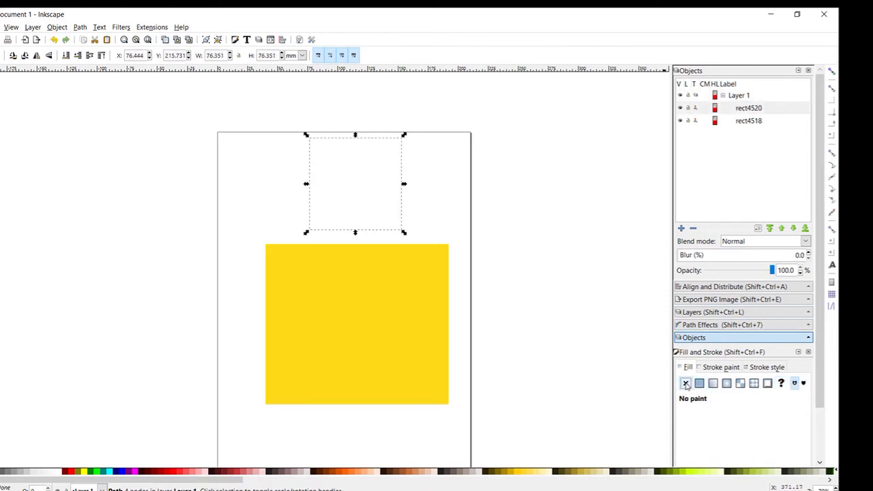
click(718, 368)
click(699, 383)
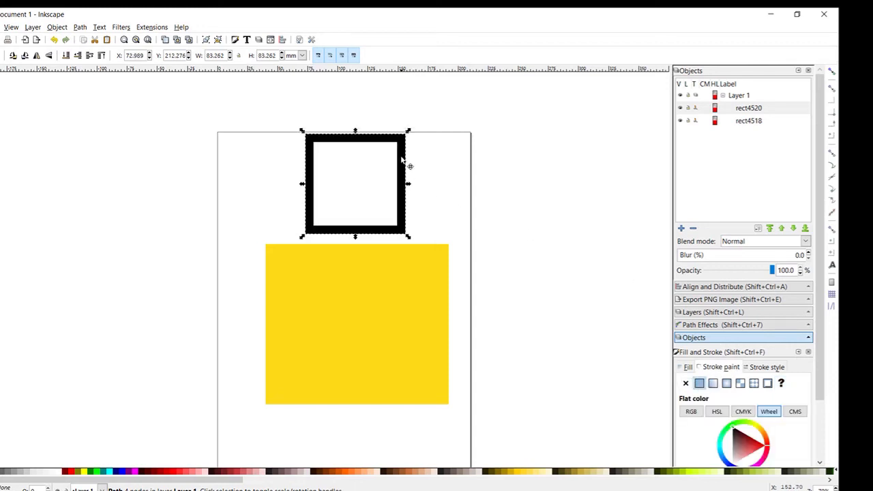
Step: Move the black outline down across the yellow rectangle's top edge, and view its nodes
drag(403, 161, 404, 217)
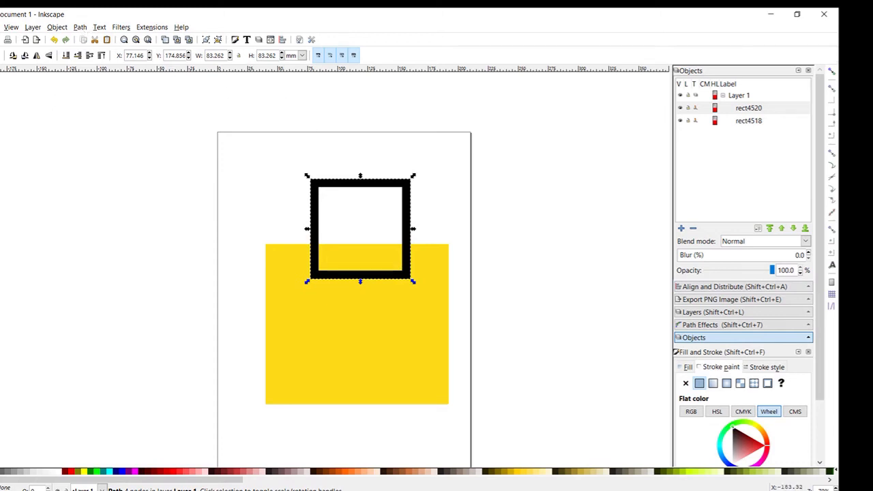
click(1, 100)
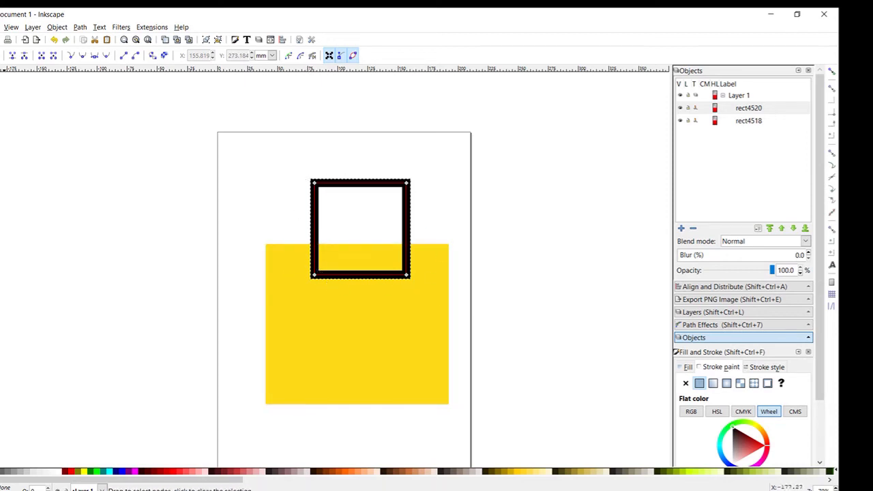
key(s)
Step: Convert the black outline's stroke to a path
click(80, 28)
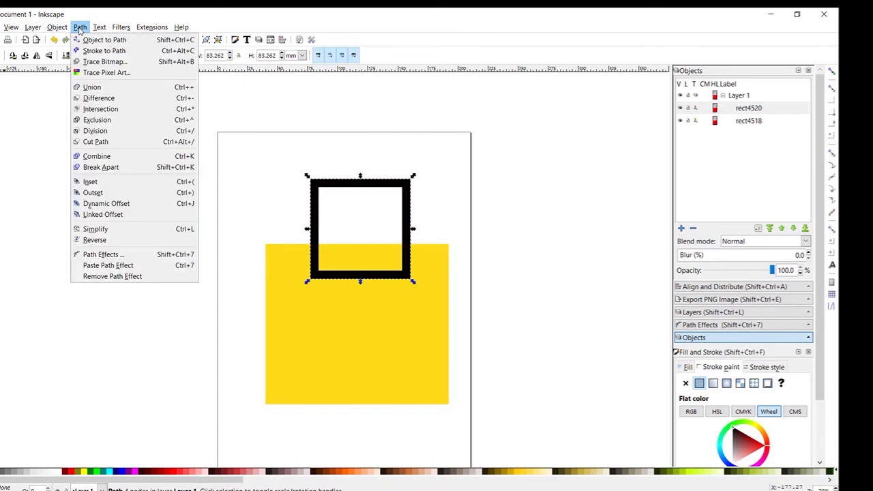
mouse_move(80, 27)
click(90, 51)
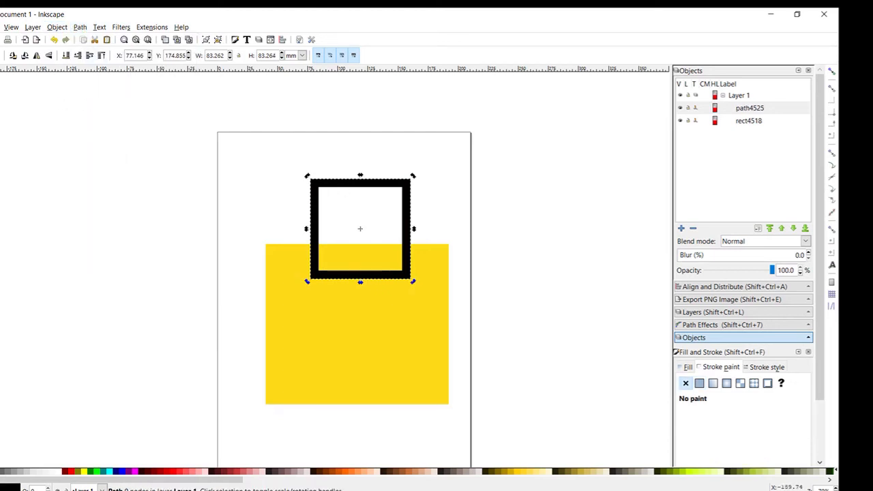
Step: Try pulling the extra node near the frame's upper-left corner outward, and undo the move
key(n)
scroll(330, 192, up, 3)
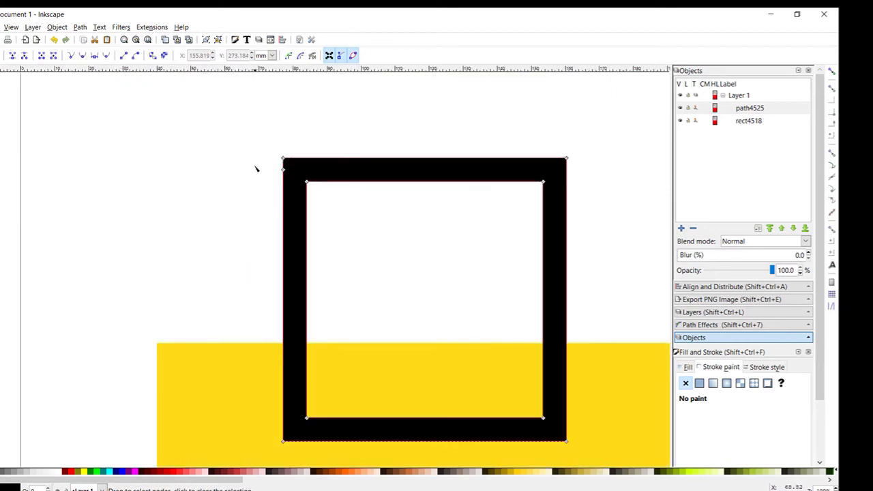
drag(284, 171, 269, 170)
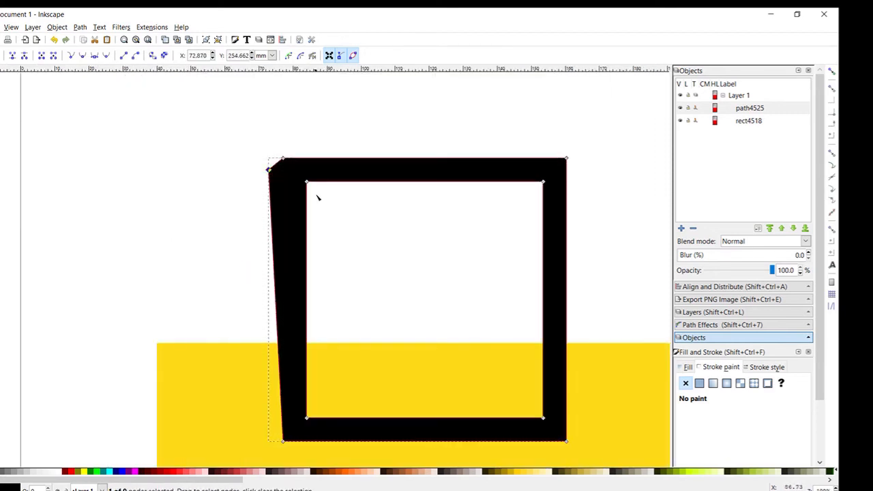
key(ctrl+z)
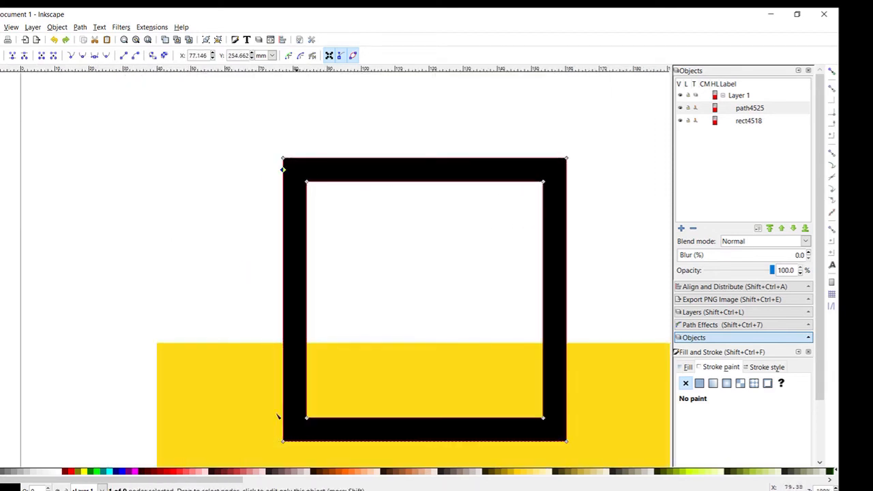
click(284, 440)
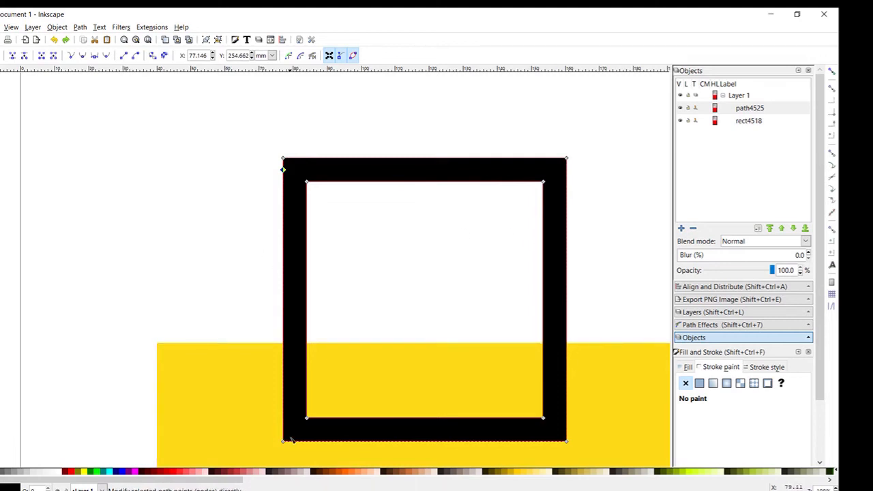
Step: Move the black frame up and left, keeping its lower edge across the yellow rectangle's upper edge
key(s)
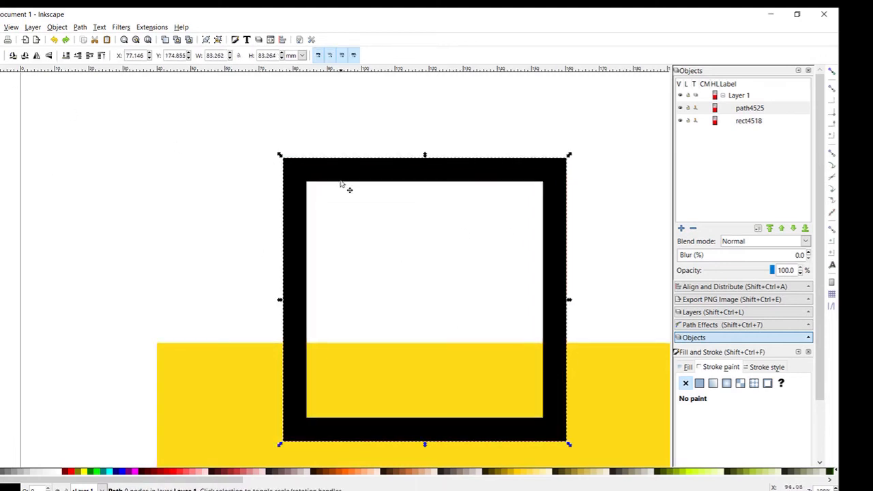
drag(359, 169, 288, 139)
ctrl+scroll(393, 216, down, 1)
ctrl+scroll(393, 216, down, 1)
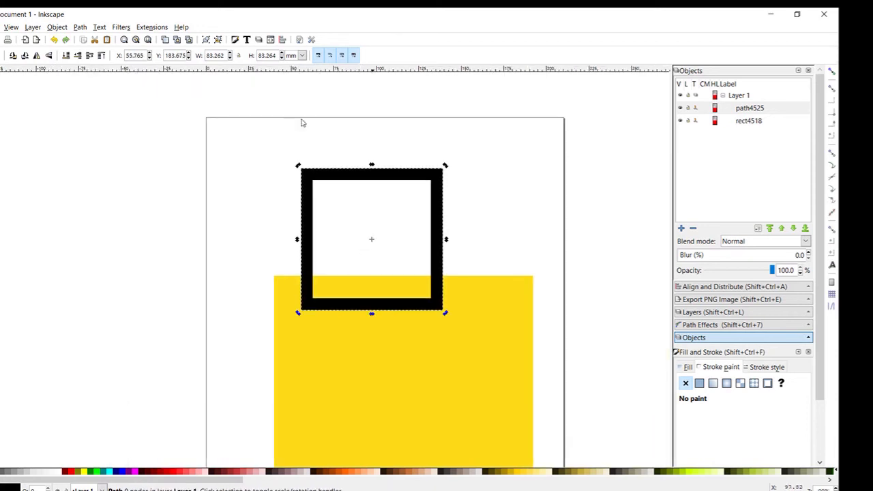
Step: Review the bitmap tracing commands, switch to File Explorer to browse the Pictures and Videos folders, and return to Inkscape
click(80, 27)
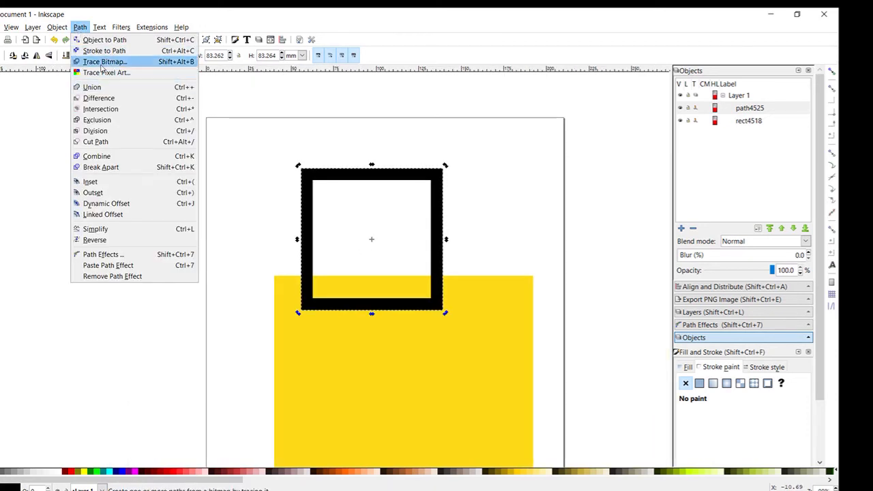
click(75, 25)
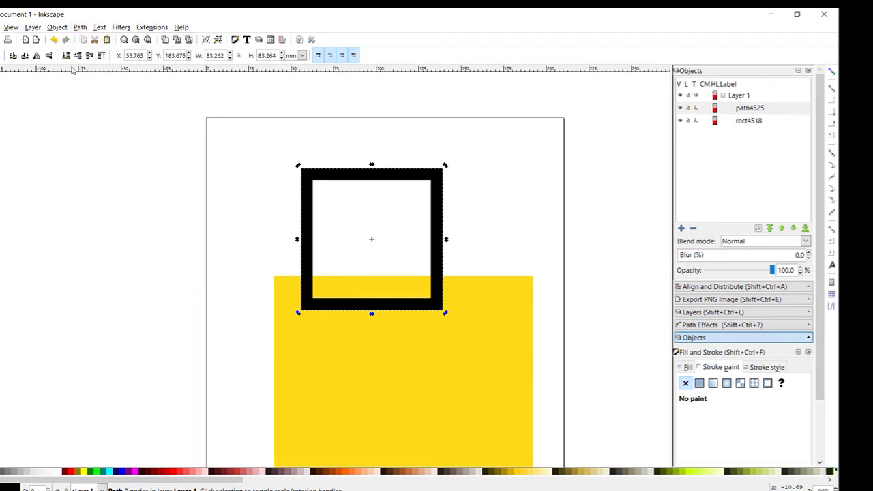
click(77, 28)
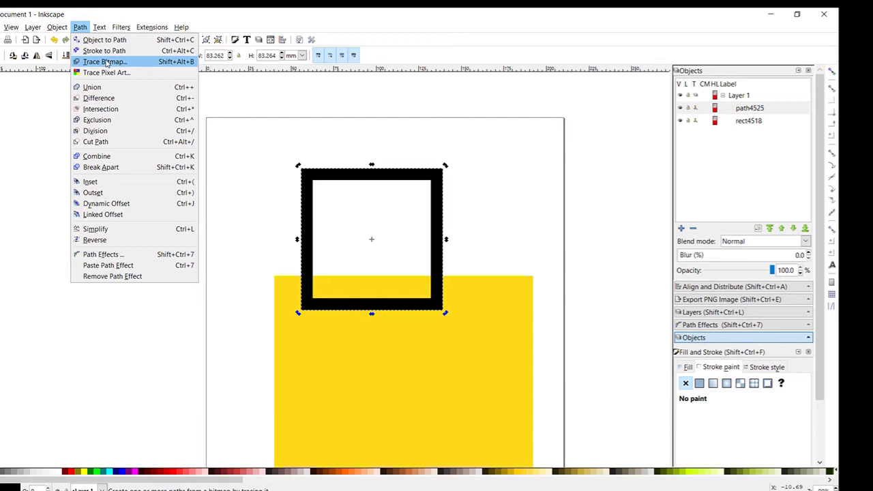
click(273, 140)
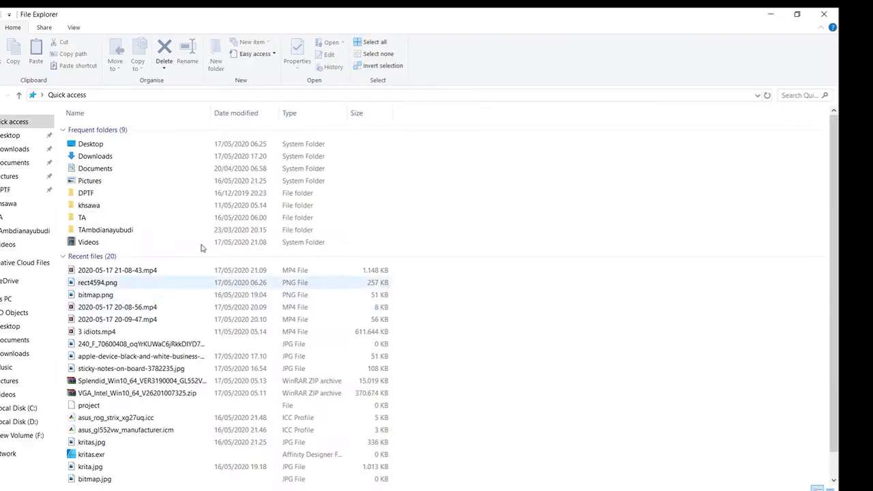
click(15, 386)
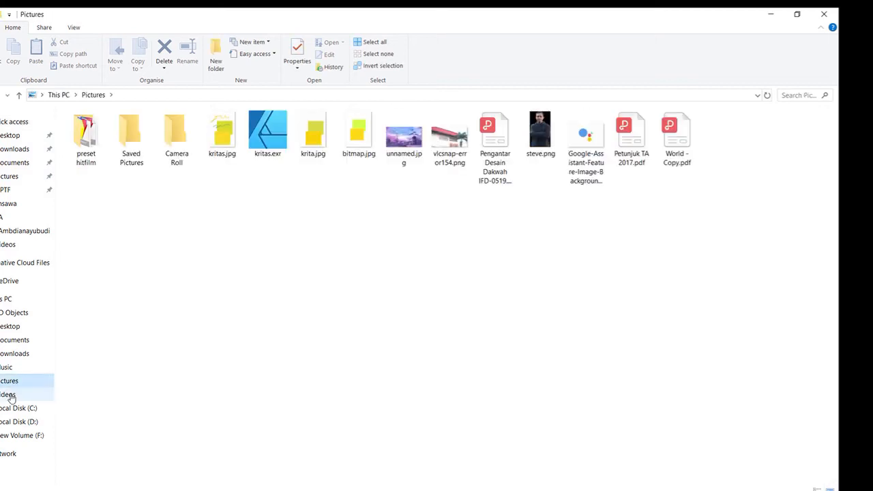
click(11, 396)
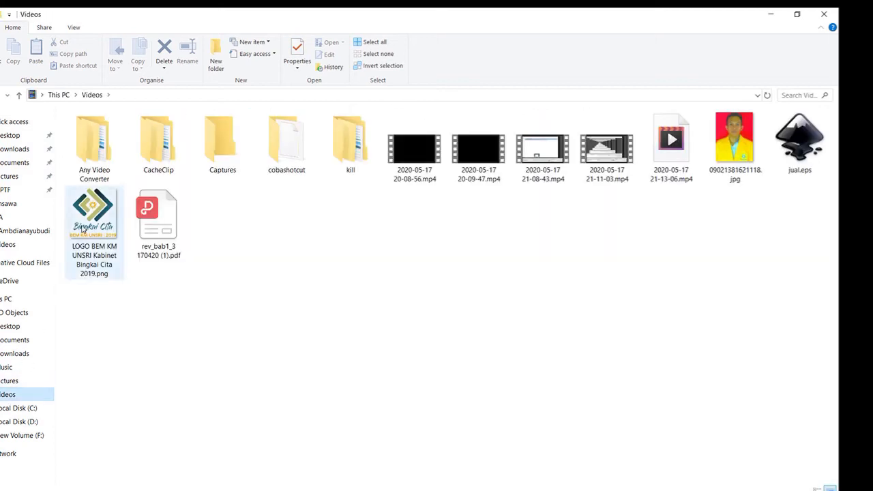
click(242, 485)
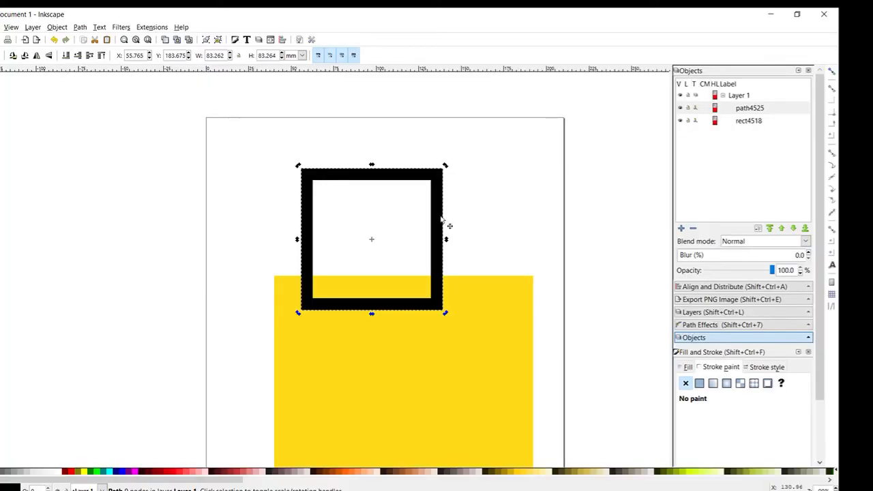
Step: Move the black frame slightly right and down, to about X 68.1 mm and Y 179.9 mm
drag(443, 231, 464, 236)
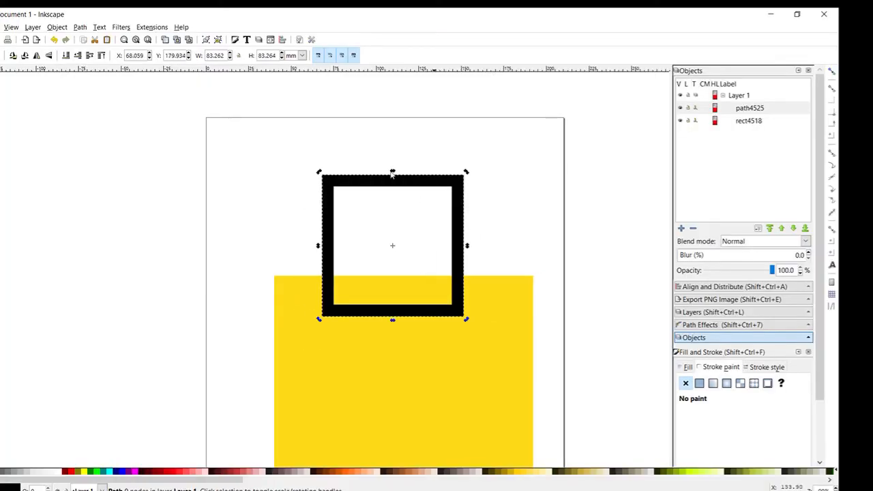
click(79, 27)
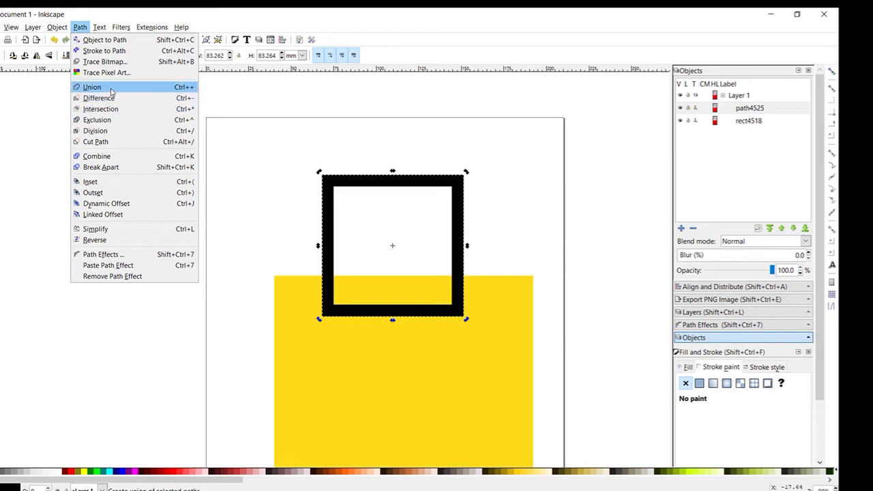
click(51, 90)
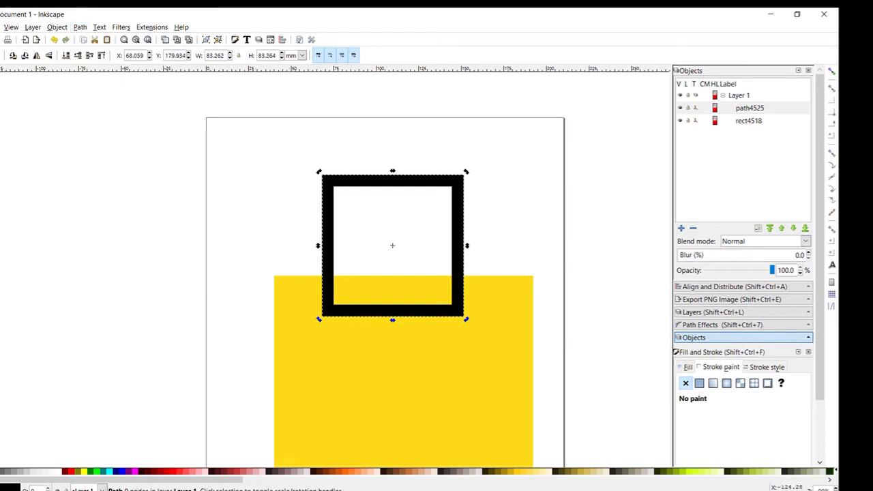
Step: Draw a black square outline about 56.4 mm wide on the empty canvas beside the page
key(r)
drag(36, 150, 142, 257)
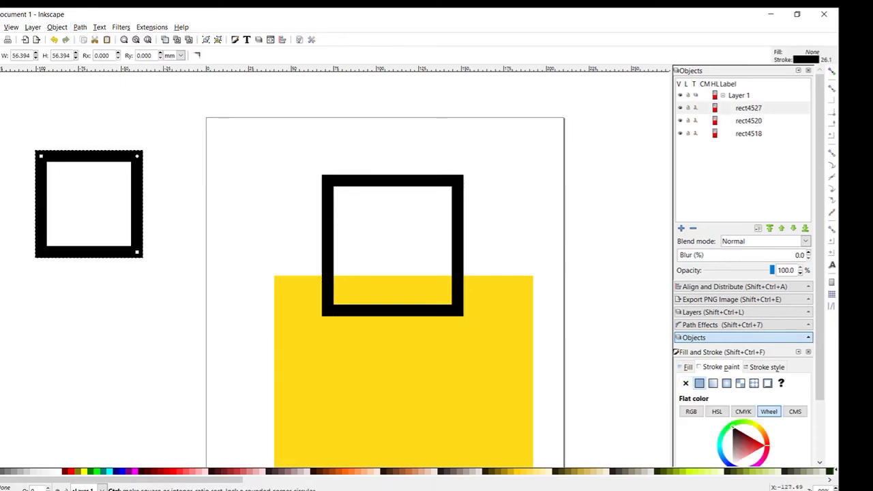
key(s)
Step: Draw an ellipse about 71 mm across over the new square's lower-right corner and make it a whole circle
key(e)
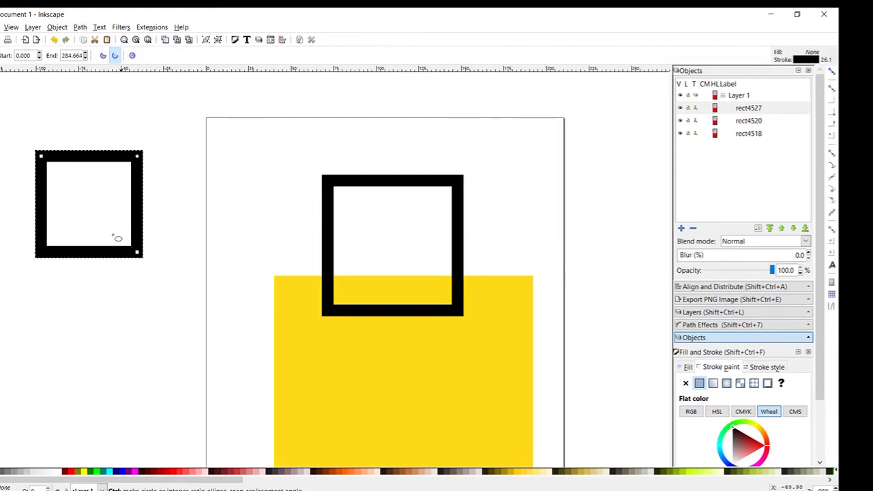
drag(77, 198, 194, 318)
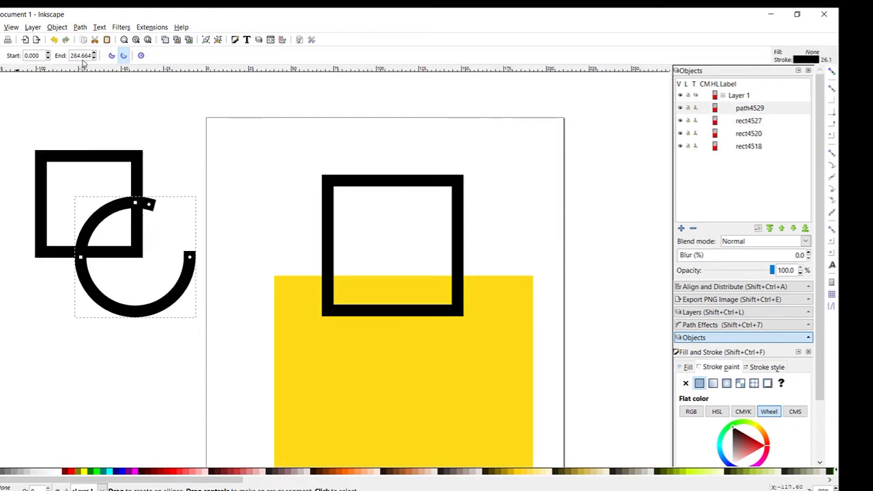
click(141, 56)
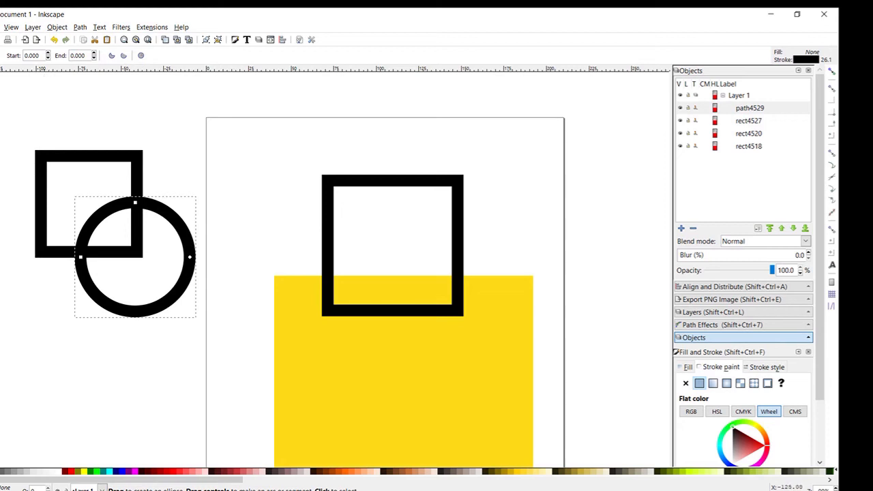
Step: Unite the circle and the small square with Union, and move the combined shape right and down
key(s)
ctrl+scroll(127, 204, up, 2)
ctrl+scroll(126, 205, down, 2)
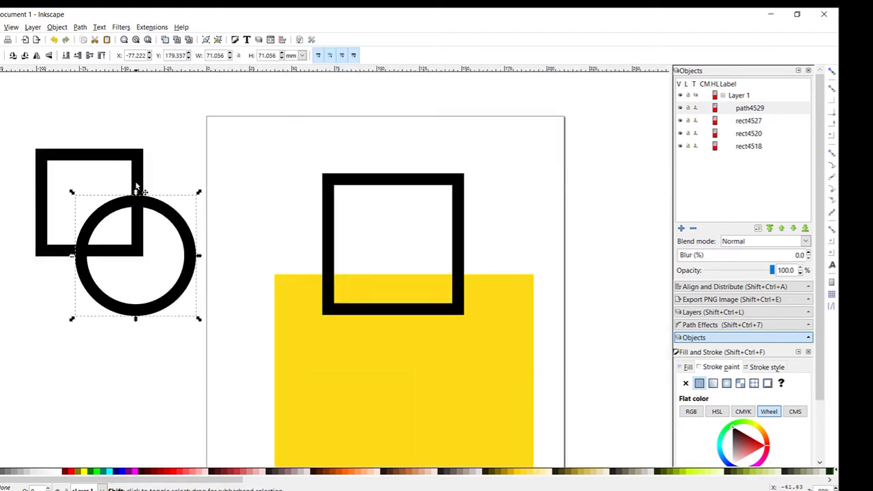
shift+click(136, 174)
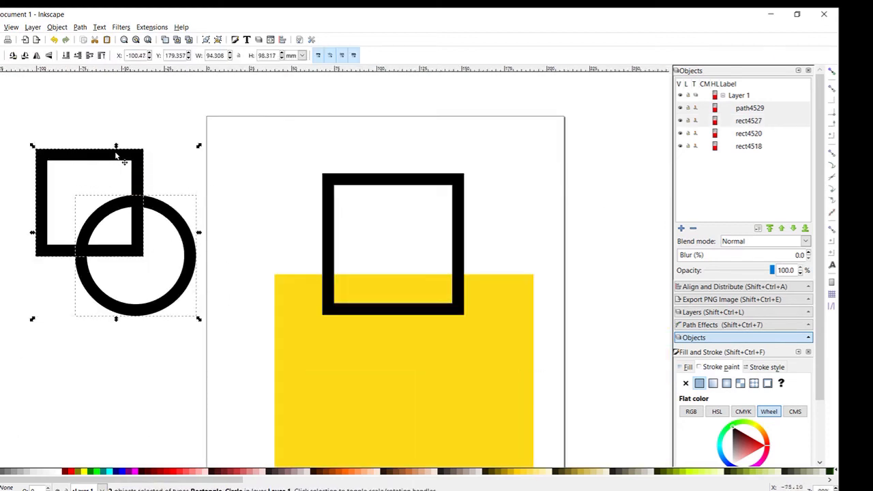
click(81, 27)
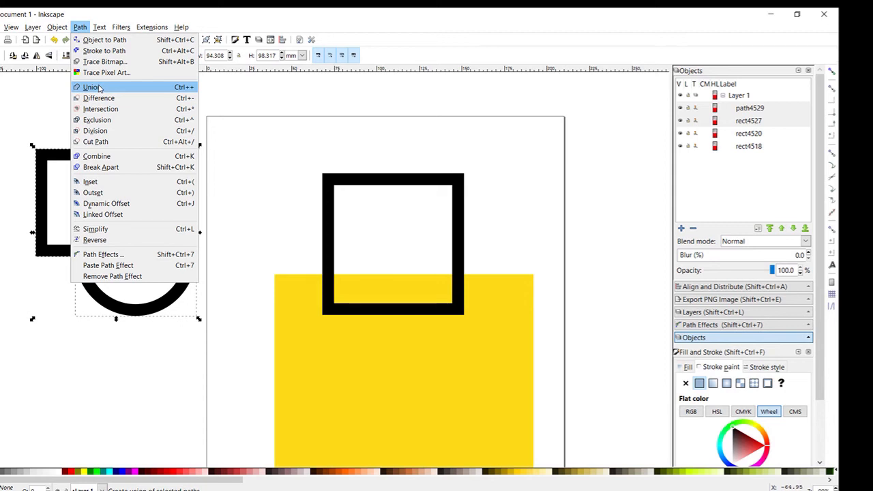
click(98, 87)
drag(145, 202, 214, 247)
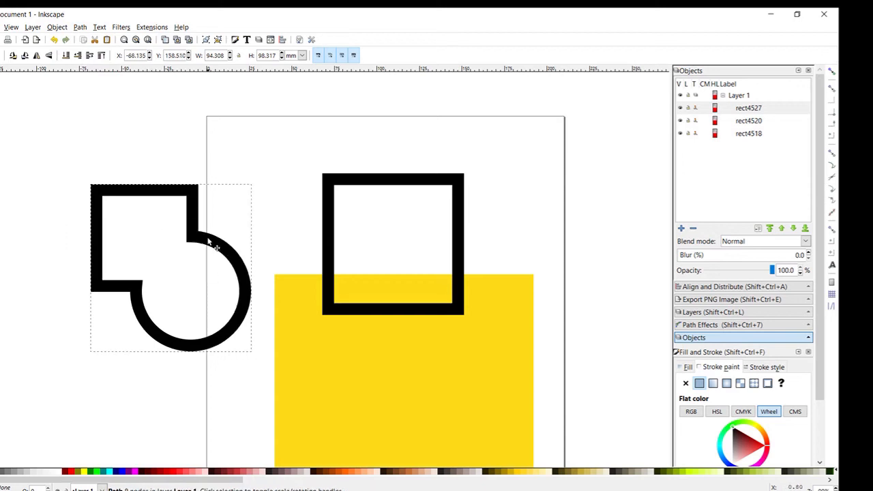
Step: Undo the move and the union, redoing the union once to compare the merged and separate shapes
key(ctrl+z)
key(ctrl+z)
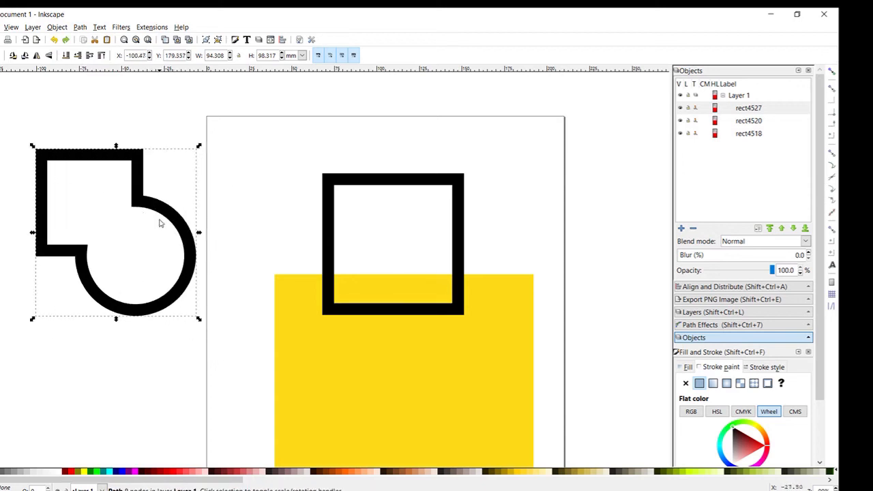
key(ctrl+z)
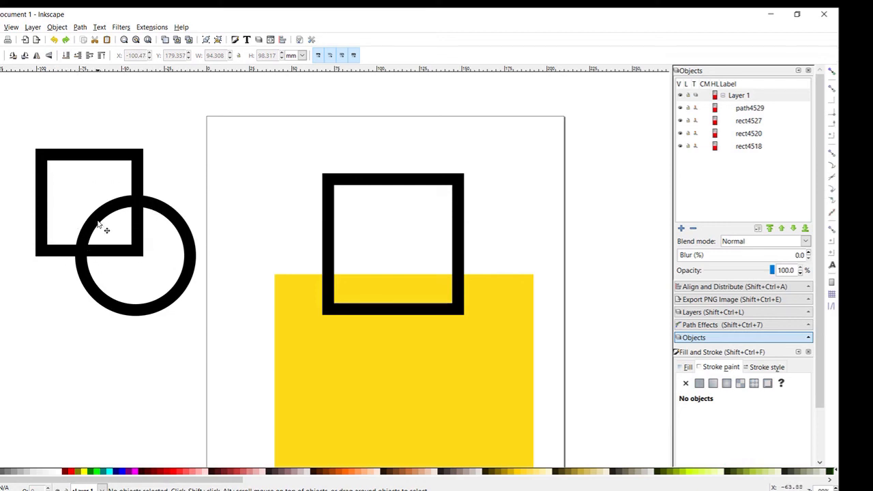
key(ctrl+shift+z)
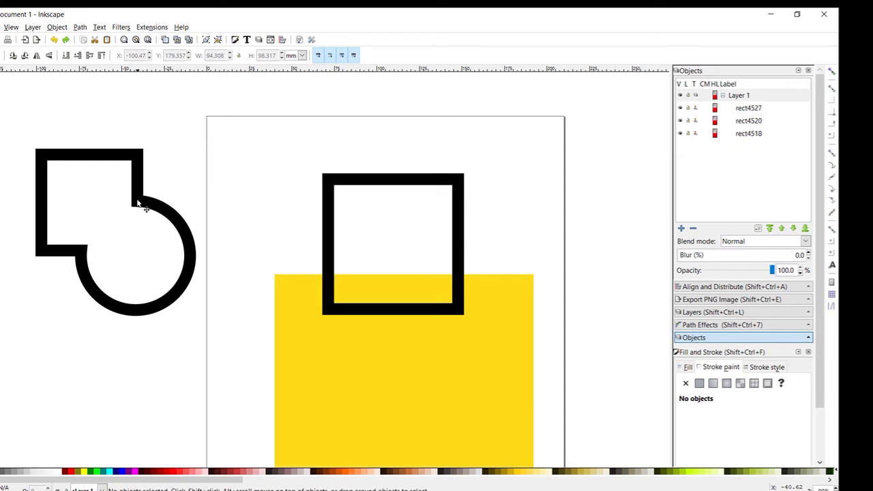
key(ctrl+z)
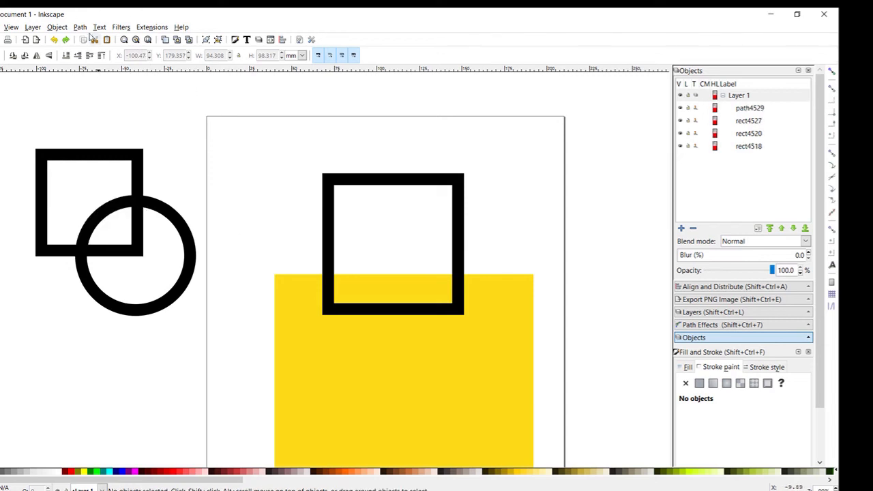
click(143, 206)
shift+click(140, 163)
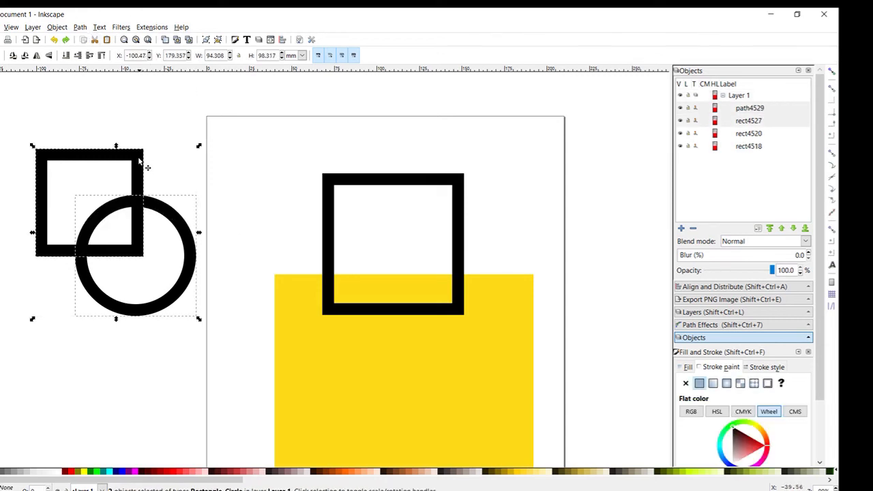
click(82, 27)
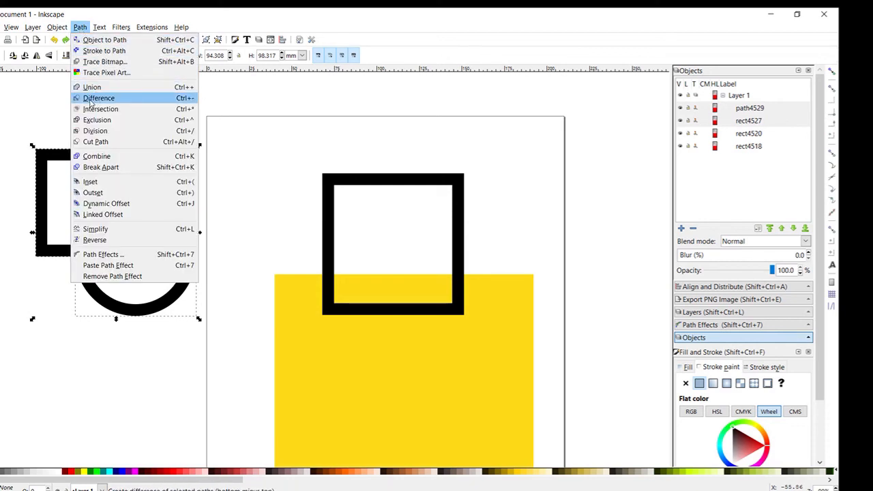
click(28, 113)
click(182, 138)
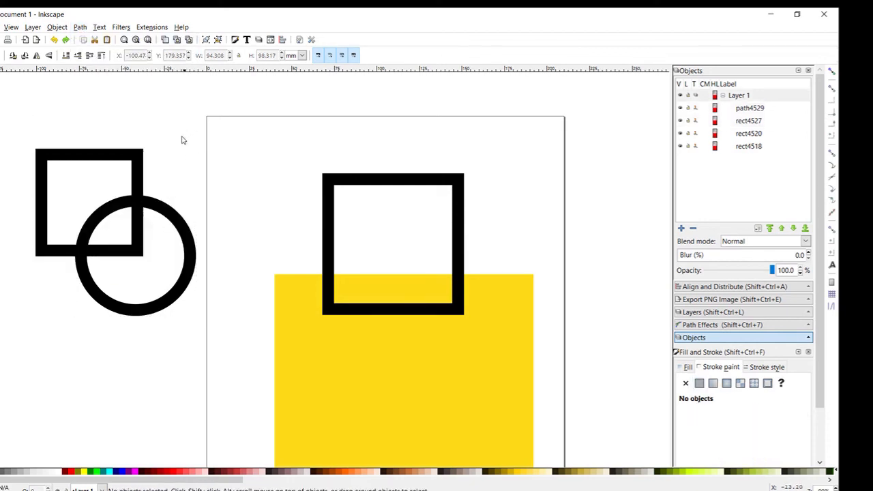
Step: Fill the circle with light pink
scroll(171, 226, up, 1)
click(176, 227)
click(208, 472)
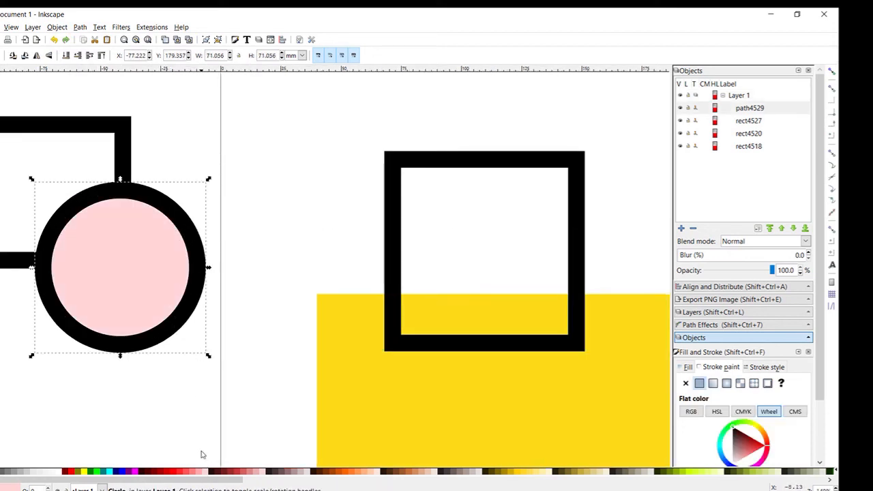
Step: Fill the small square behind the circle with orange
scroll(87, 216, down, 2)
click(82, 172)
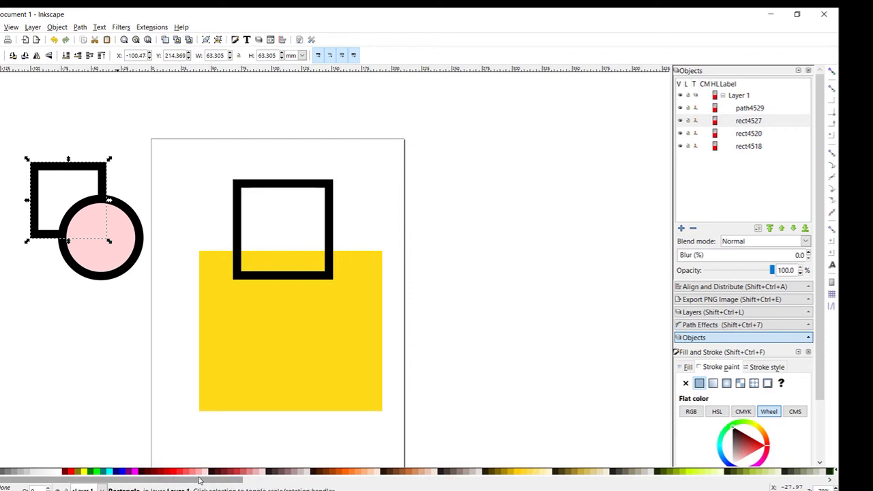
click(345, 472)
scroll(74, 191, up, 1)
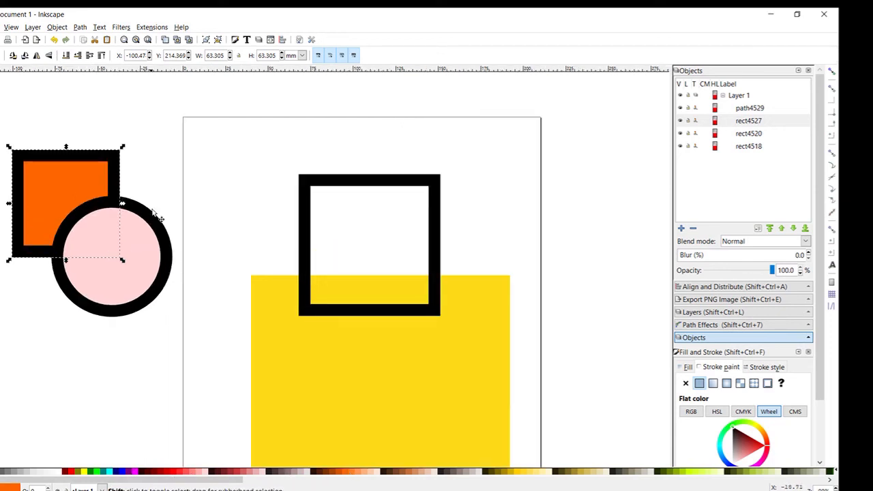
Step: Subtract the pink circle from the orange square with Difference, and undo the operation
scroll(174, 194, up, 3)
scroll(156, 216, down, 4)
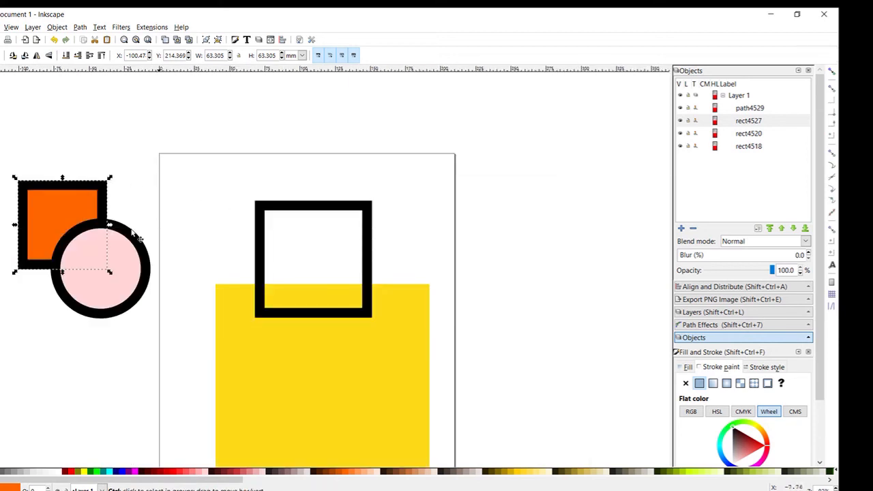
drag(51, 136, 210, 150)
scroll(247, 261, up, 1)
scroll(247, 260, up, 1)
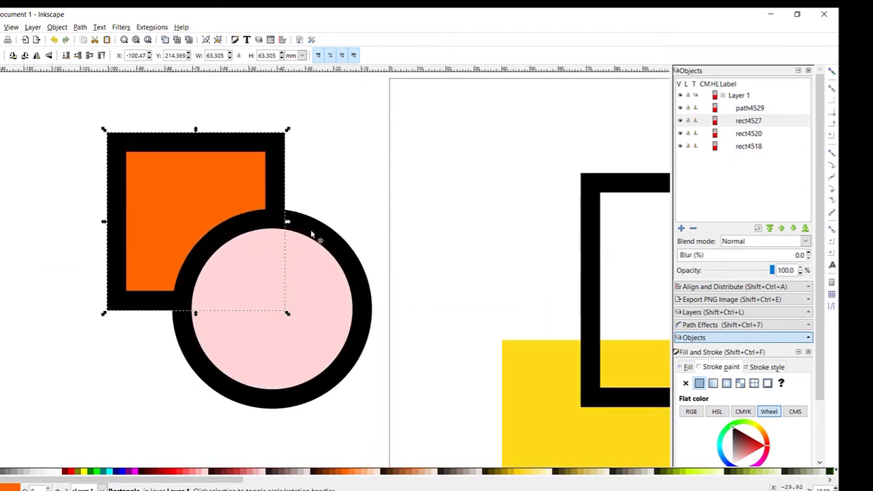
click(314, 232)
click(256, 154)
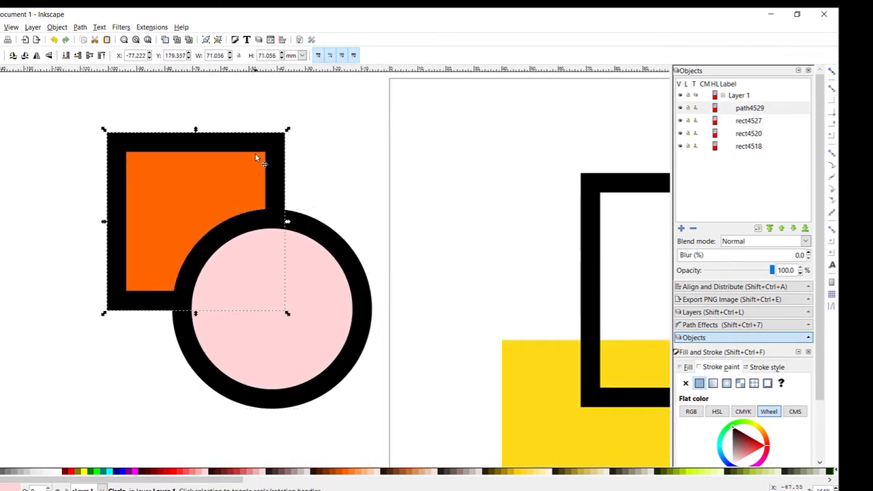
click(311, 253)
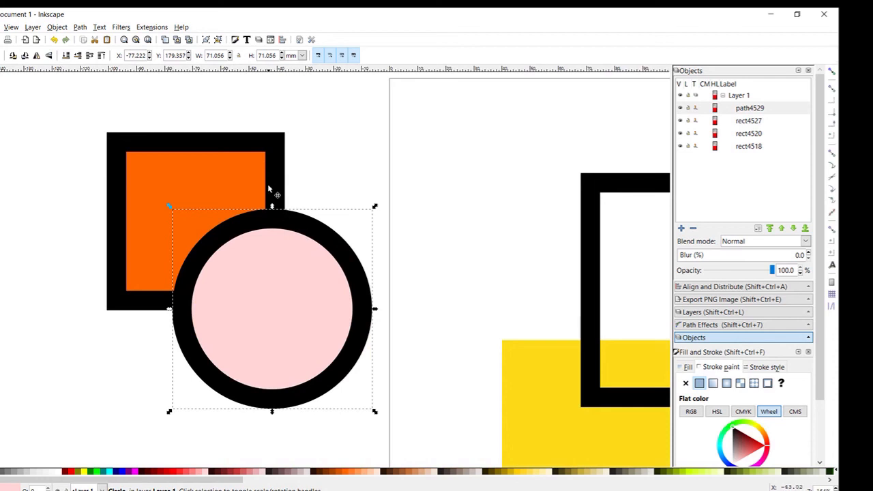
click(79, 27)
click(80, 29)
shift+click(260, 152)
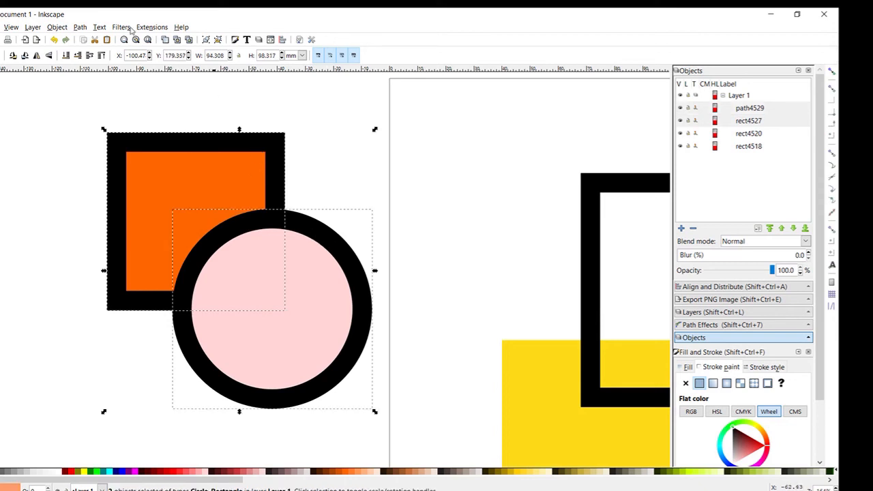
click(81, 29)
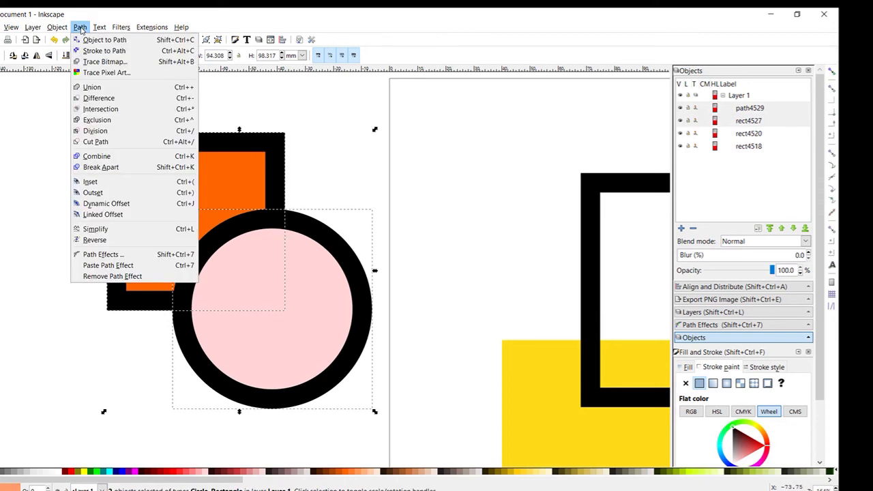
click(99, 99)
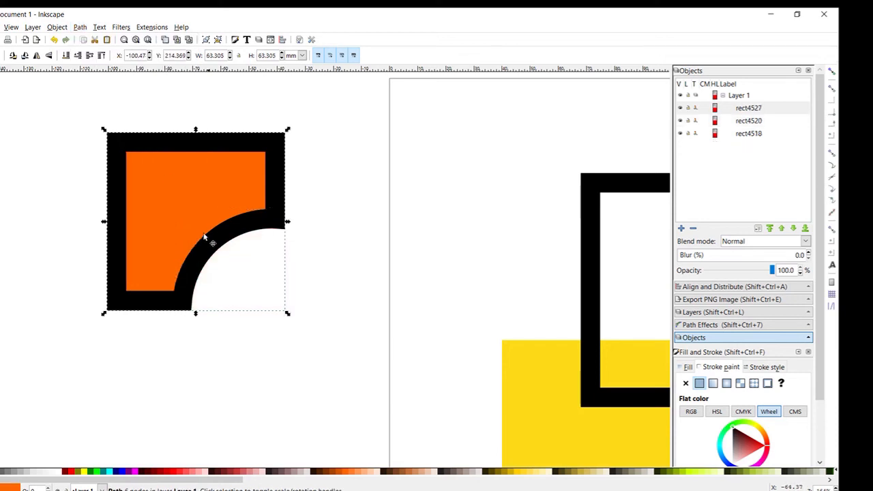
key(ctrl+z)
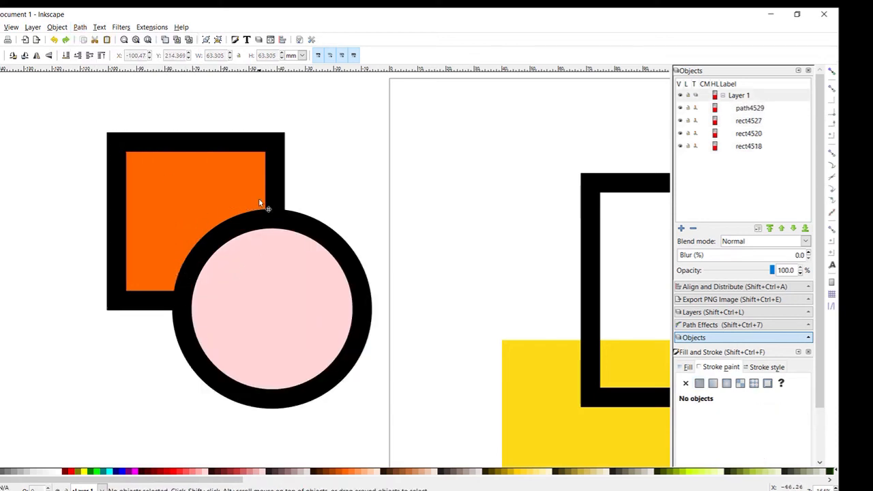
Step: Reduce the pink circle and orange square to their overlap with Intersection, and undo the operation
click(264, 217)
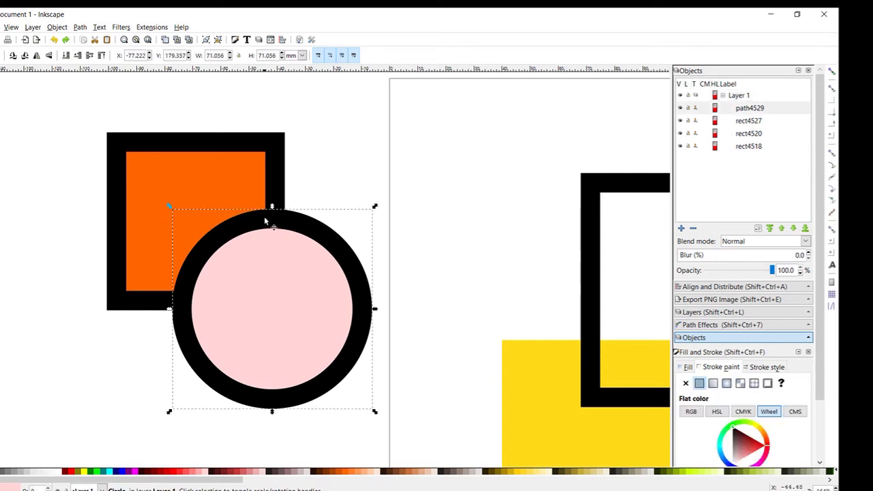
shift+click(262, 149)
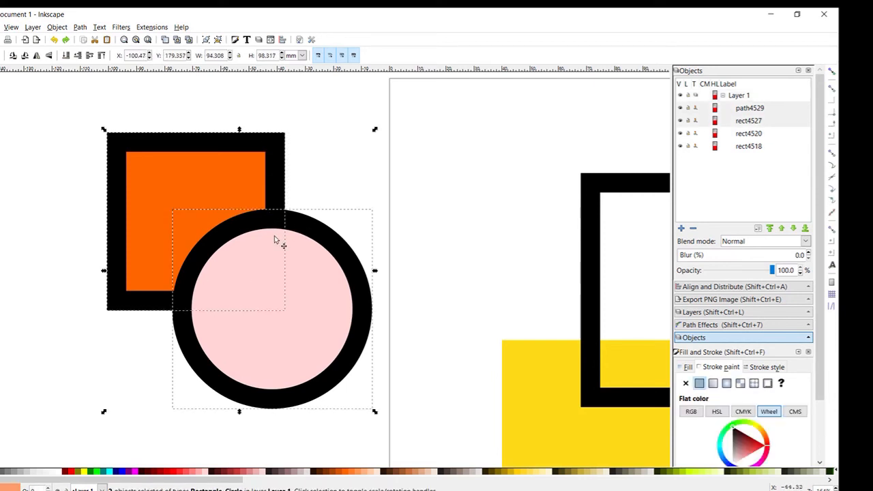
click(80, 27)
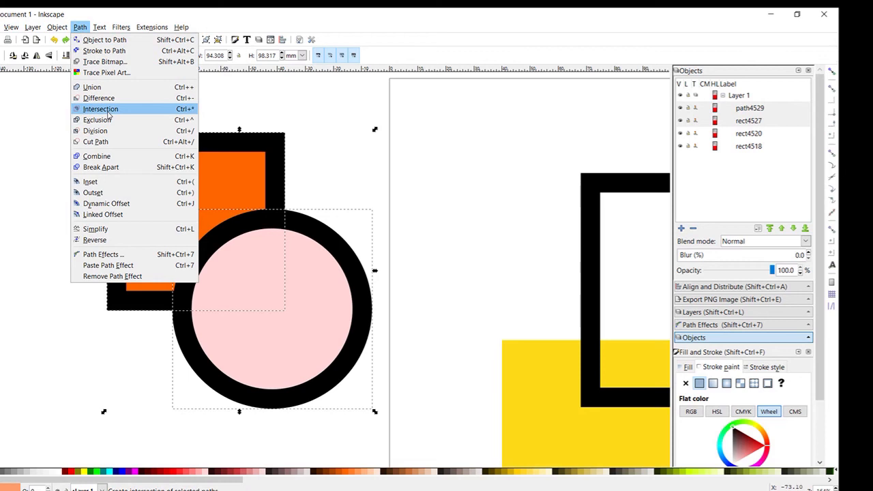
click(408, 194)
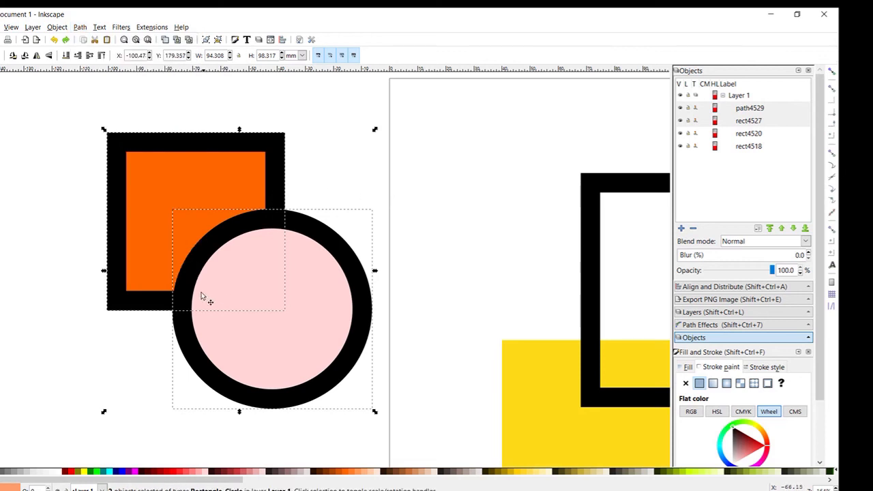
click(80, 27)
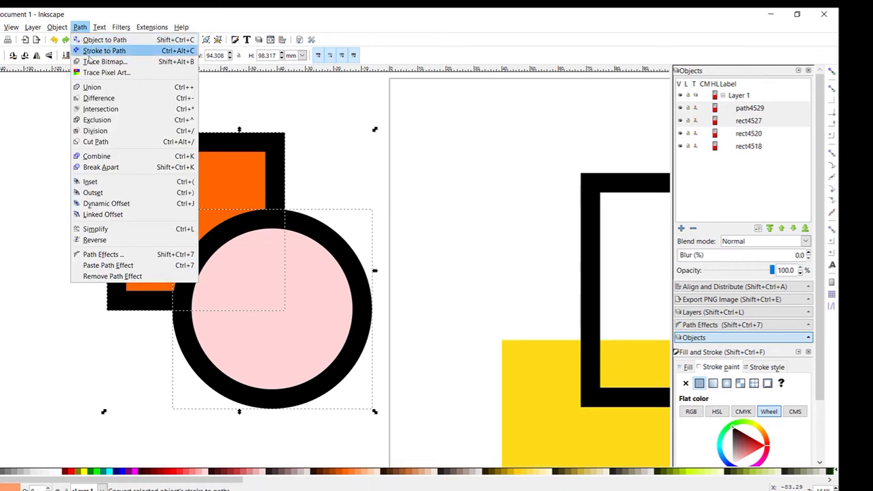
click(95, 109)
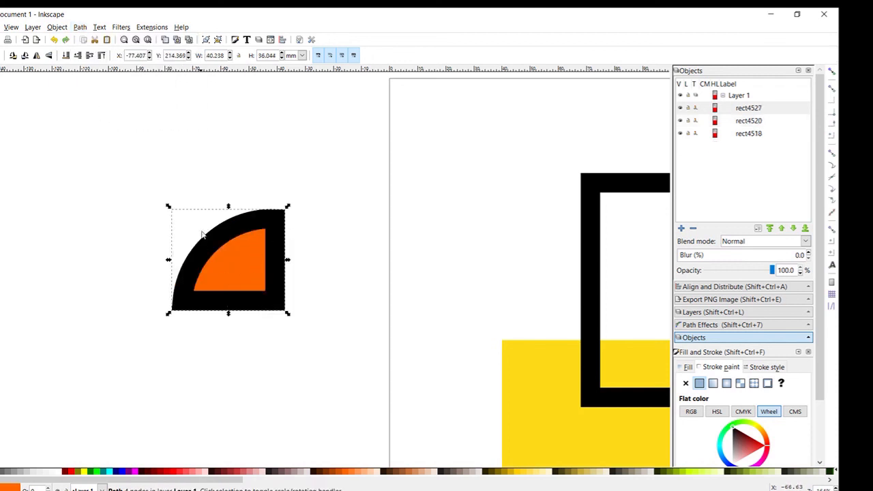
key(ctrl+z)
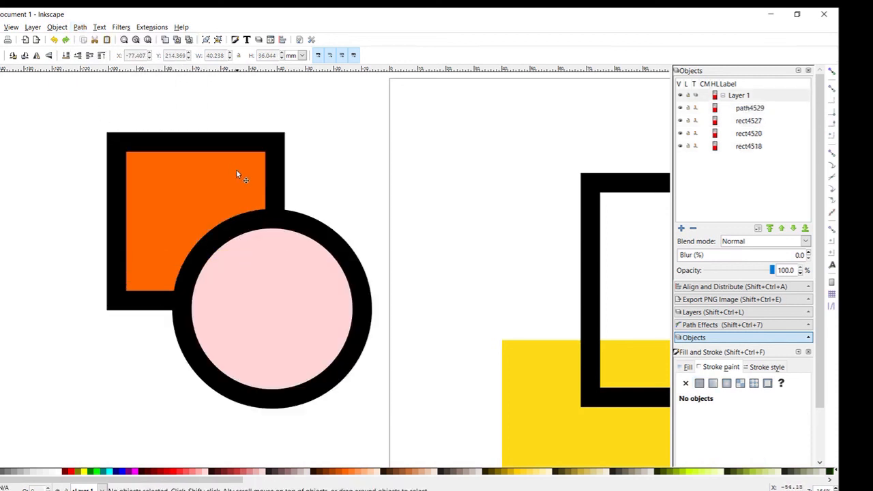
Step: Apply Exclusion to the orange square and pink circle, move the resulting shape up, and undo both changes
click(259, 169)
shift+click(317, 241)
click(79, 27)
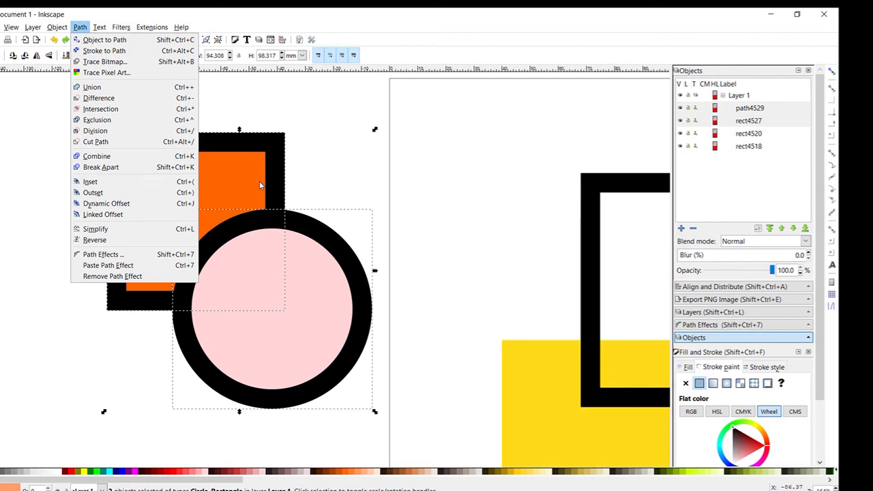
click(115, 125)
drag(222, 237, 219, 176)
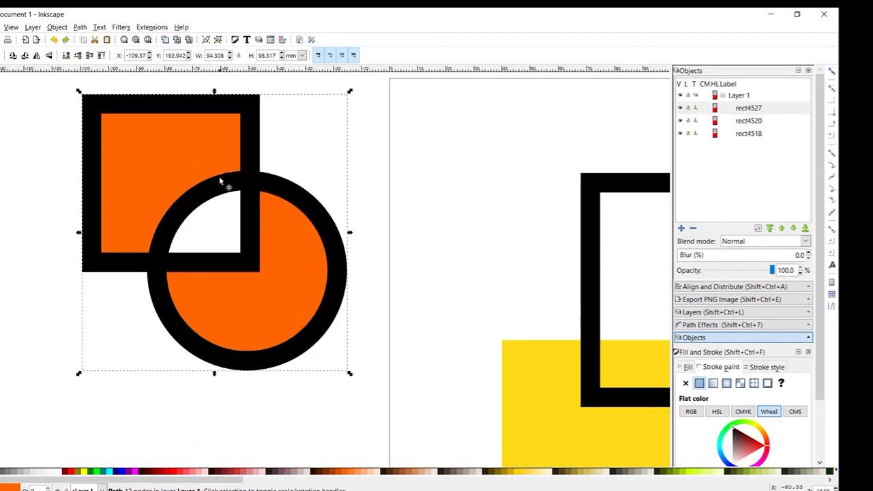
key(ctrl+z)
key(ctrl+z)
key(ctrl+z)
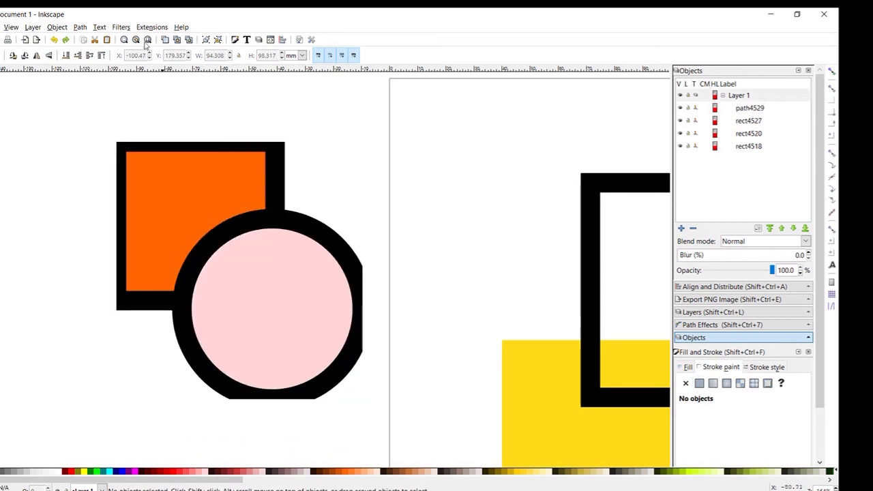
click(80, 26)
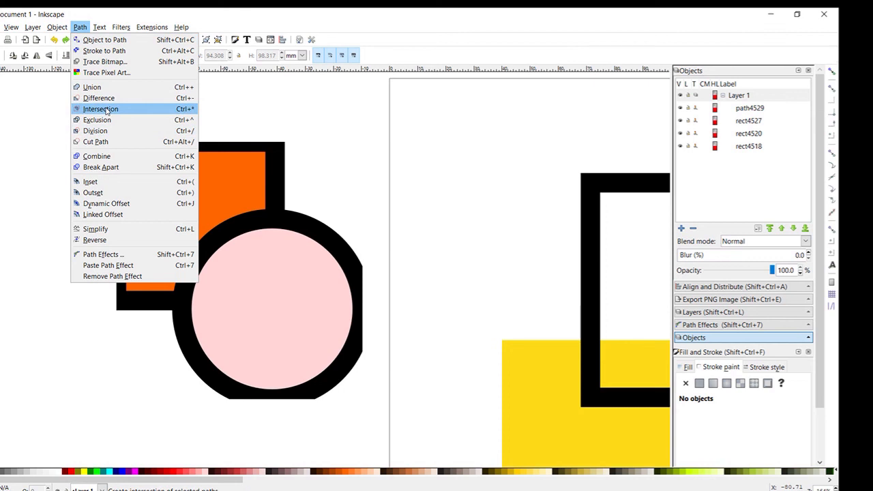
click(113, 135)
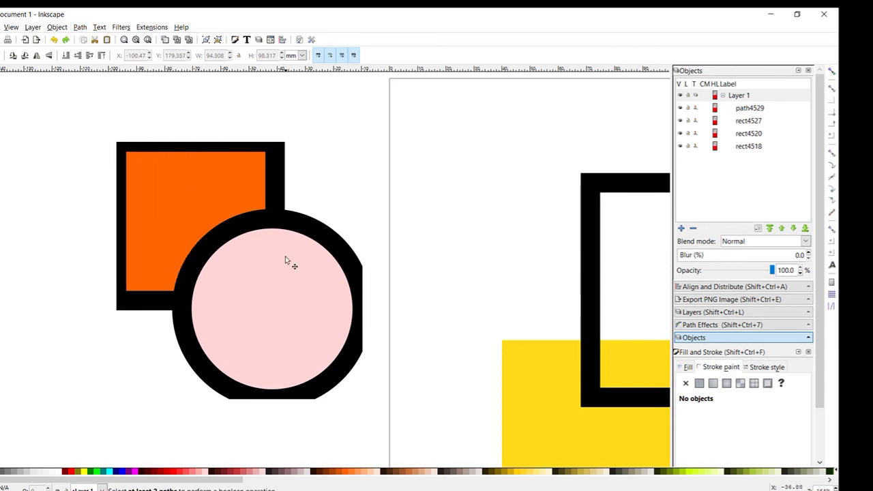
click(257, 217)
scroll(258, 215, down, 2)
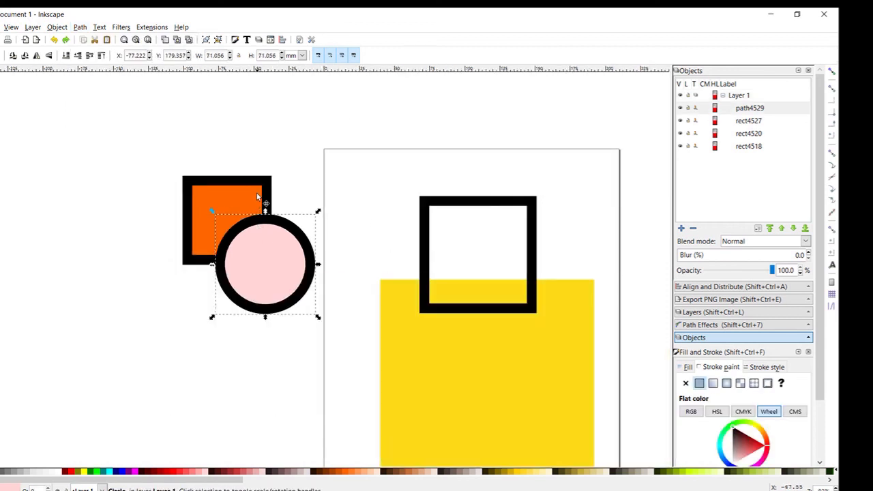
click(250, 180)
drag(250, 181, 236, 158)
click(275, 224)
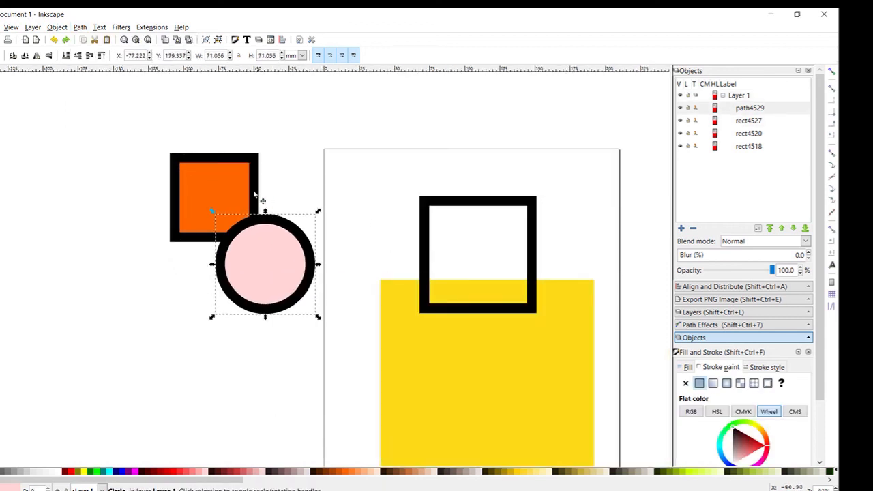
Step: Split the orange square along the pink circle's edge with Division
drag(162, 140, 337, 341)
scroll(257, 276, up, 1)
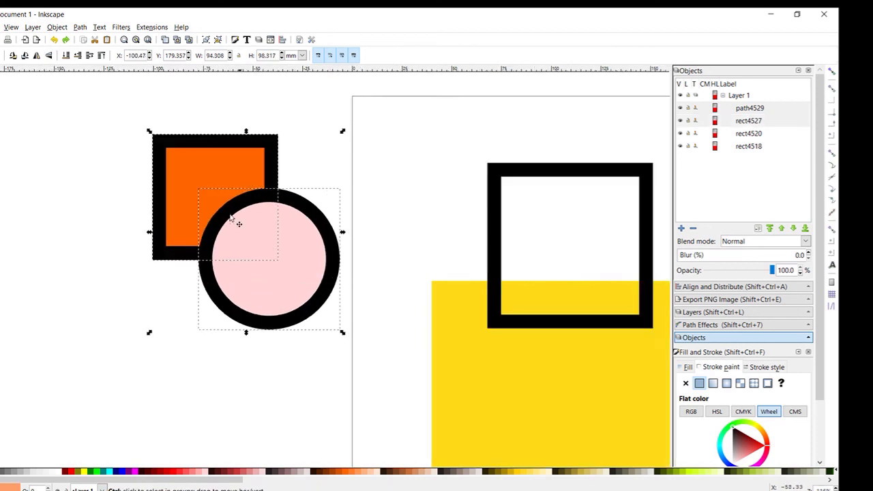
click(85, 28)
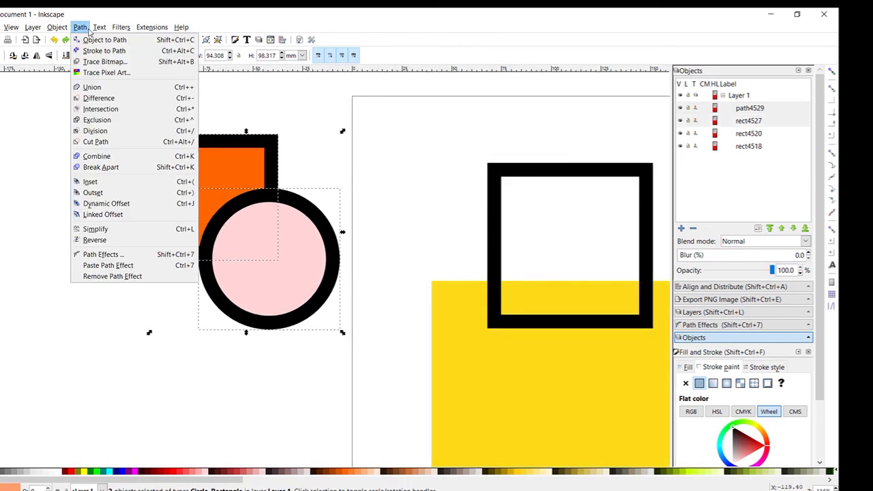
click(114, 131)
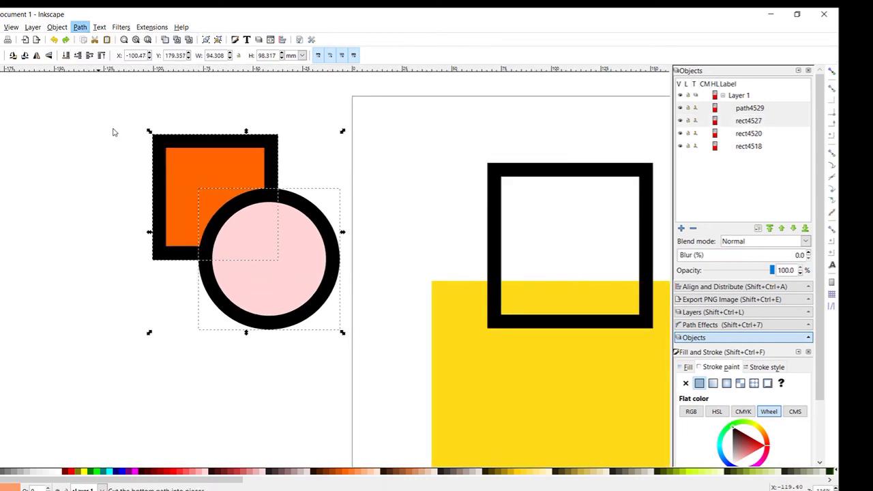
Step: Move the divided pieces of the orange square to compare them, and undo the moves and the Division
drag(259, 195, 279, 232)
click(263, 202)
click(185, 198)
click(197, 213)
key(ctrl+z)
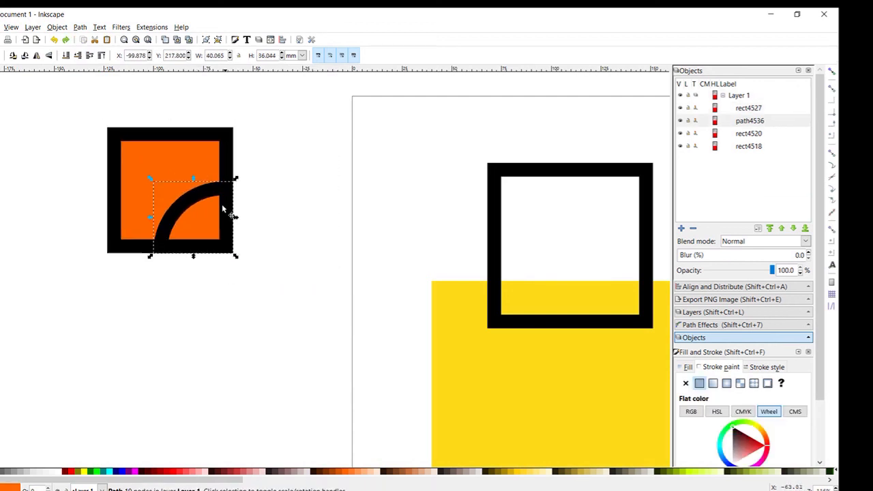
drag(204, 198, 242, 212)
key(ctrl+z)
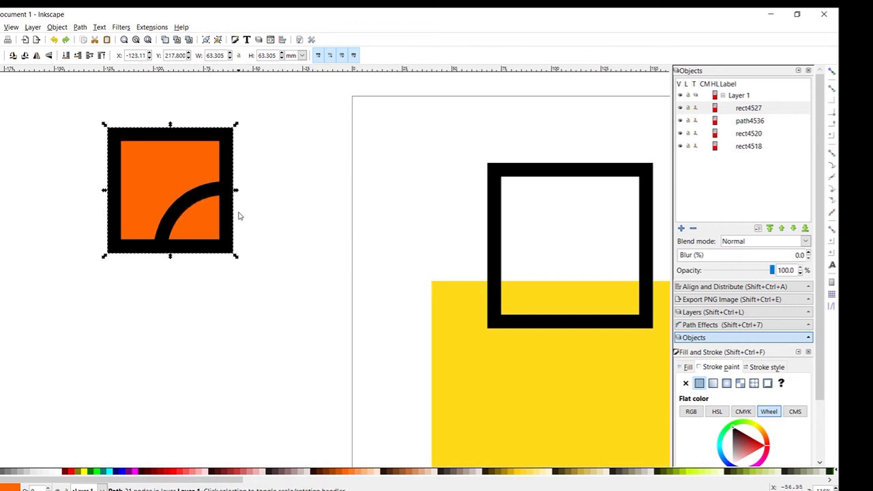
key(ctrl+z)
key(ctrl+z)
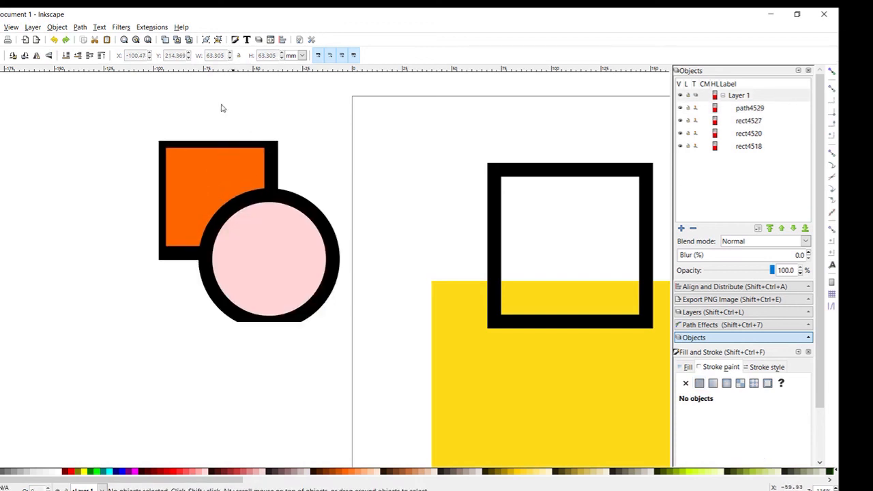
Step: Cut the orange square's outline where the pink circle crosses it with Cut Path
click(79, 26)
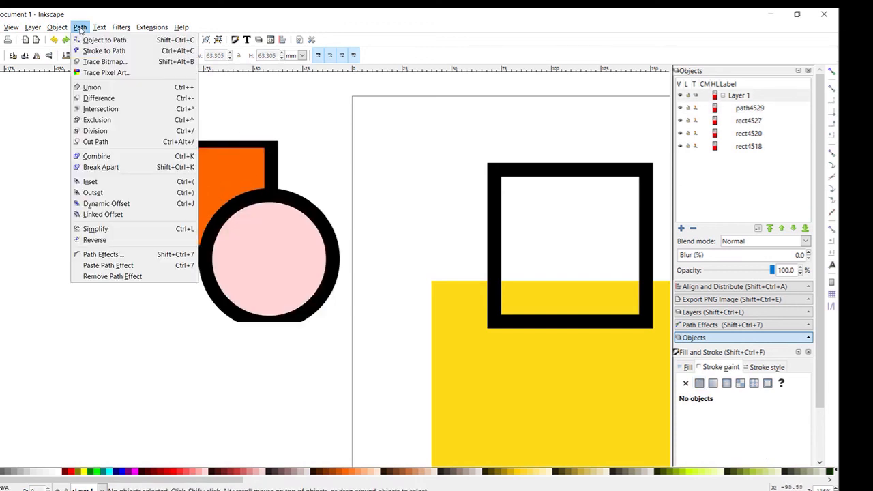
click(321, 131)
click(273, 205)
shift+click(252, 154)
click(80, 26)
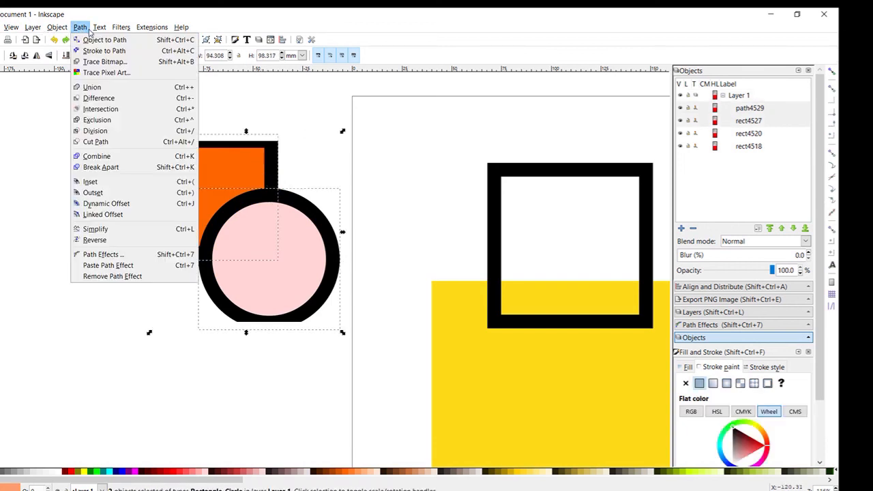
click(104, 144)
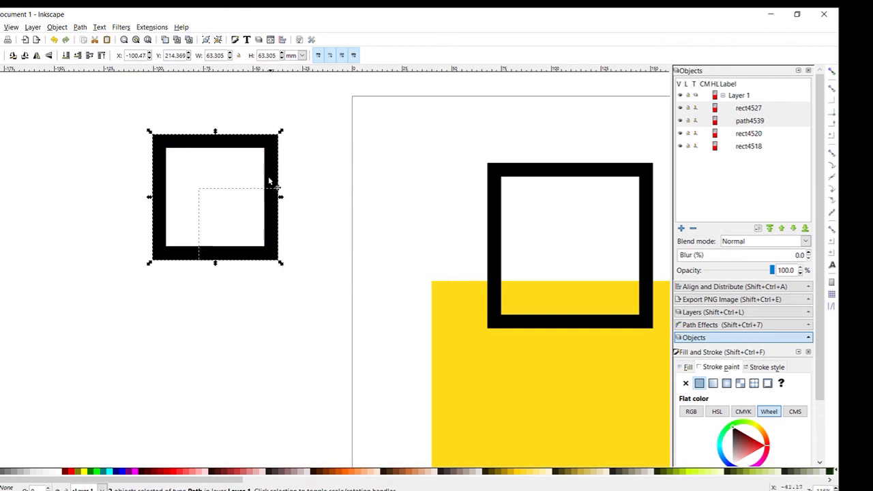
Step: Move the small corner piece and the larger piece of the cut outline separately, and undo both moves
click(322, 194)
click(268, 223)
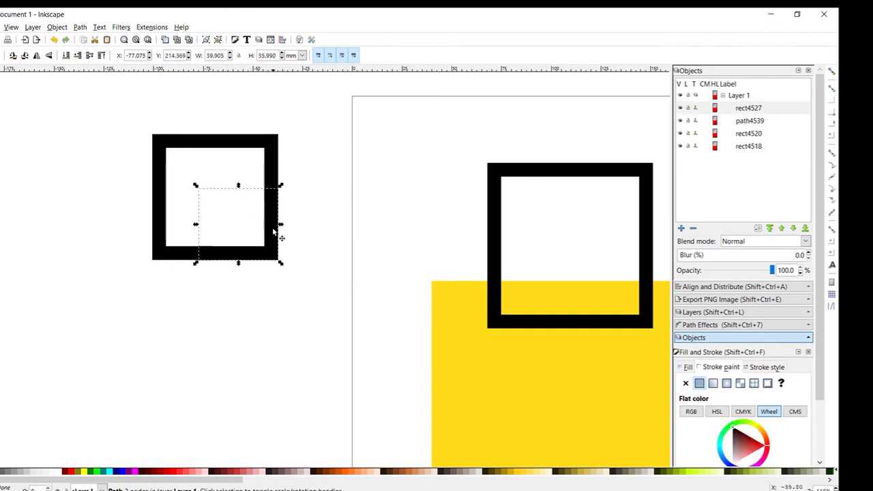
drag(273, 228, 334, 271)
drag(270, 170, 253, 186)
key(ctrl+z)
key(ctrl+z)
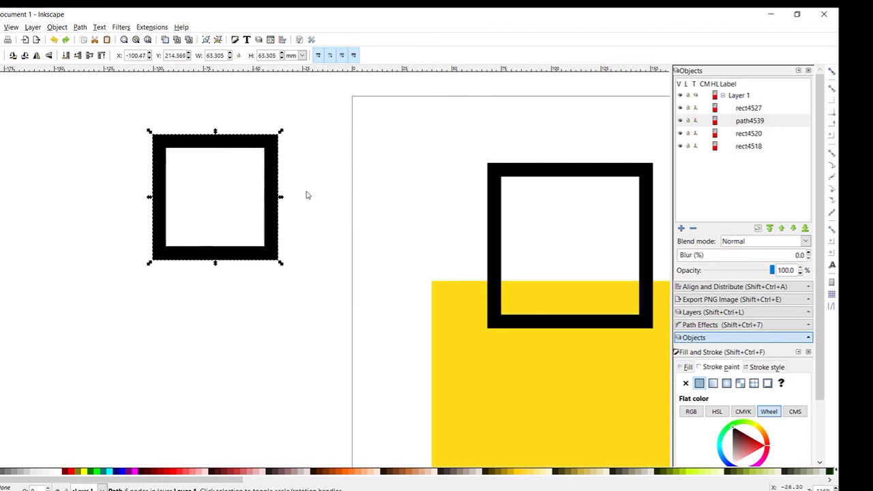
Step: Move the small corner piece right and down and the larger cut piece right, and show the larger piece's nodes
drag(274, 239, 315, 251)
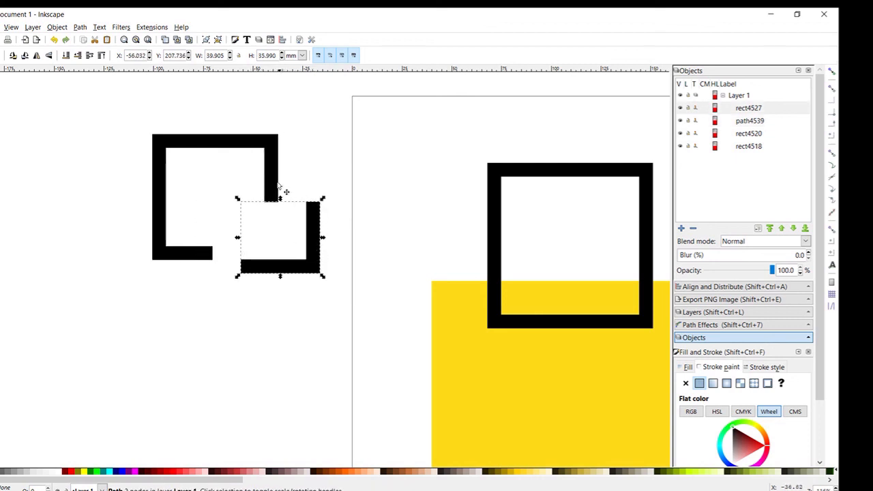
drag(268, 166, 310, 167)
key(n)
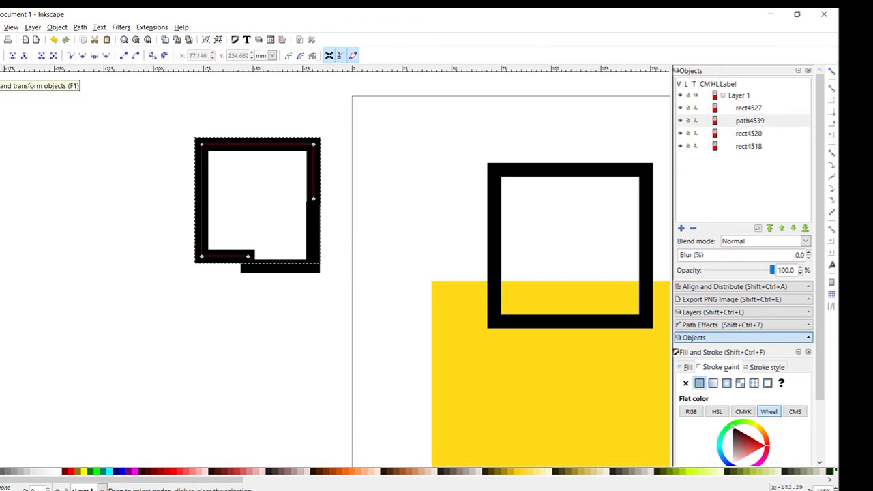
key(F1)
Step: Shift the larger cut piece left and down and the corner piece down, undo both shifts, and clear the selection
mouse_move(197, 195)
mouse_down()
mouse_move(181, 192)
mouse_move(182, 201)
mouse_up()
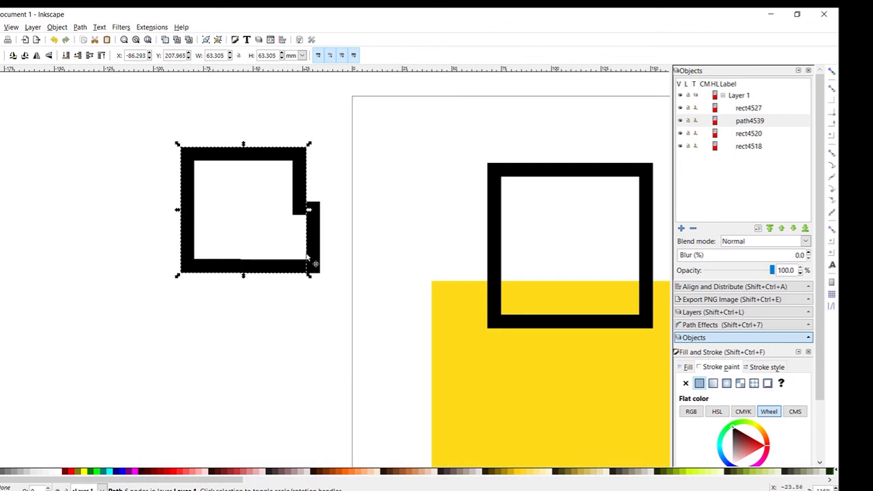
drag(316, 263, 315, 287)
key(ctrl+z)
key(ctrl+z)
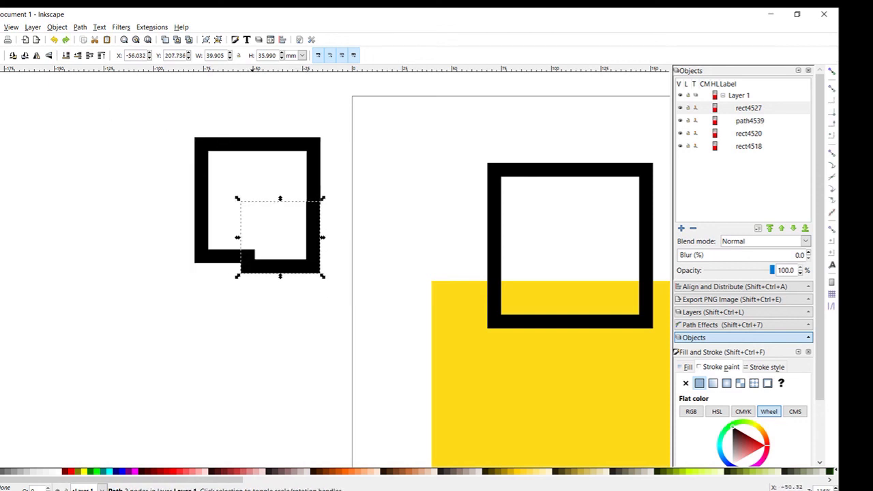
click(118, 195)
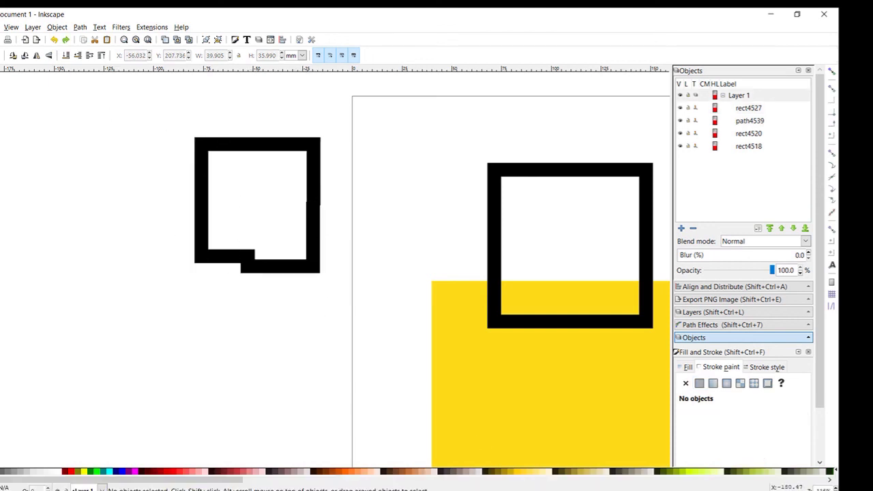